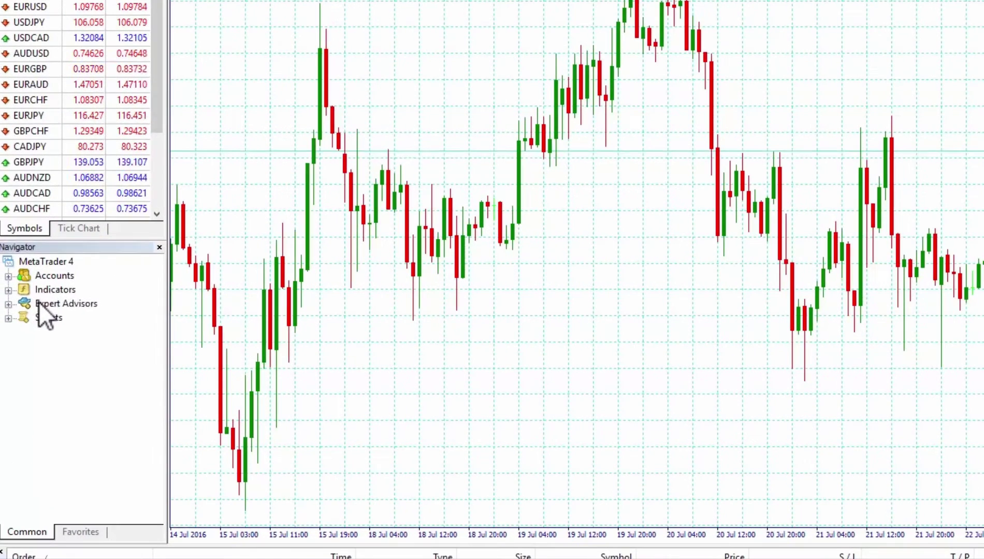
Step: Drag the Trade Terminal expert advisor from Navigator onto the chart, check its Common options, and start it
double_click(25, 294)
click(56, 315)
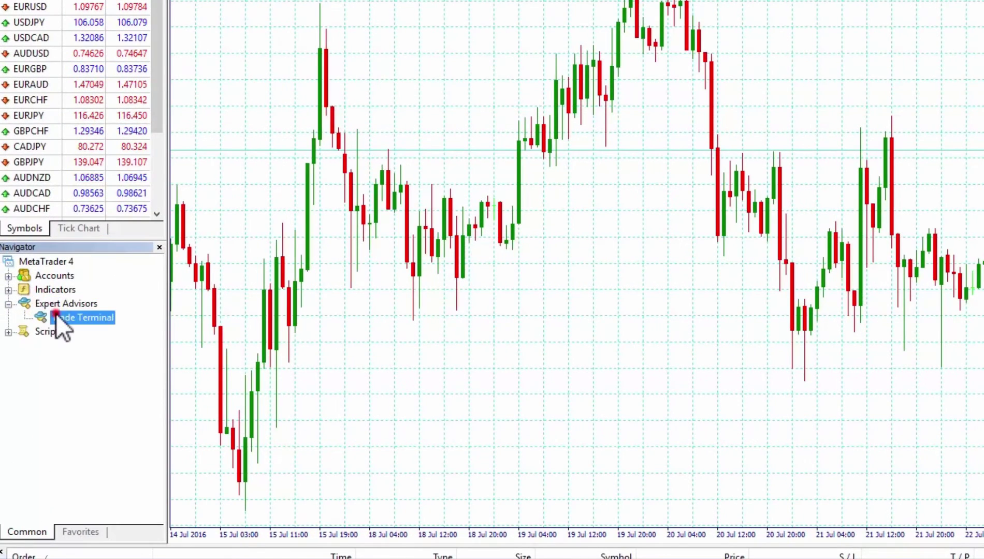
drag(56, 315, 320, 361)
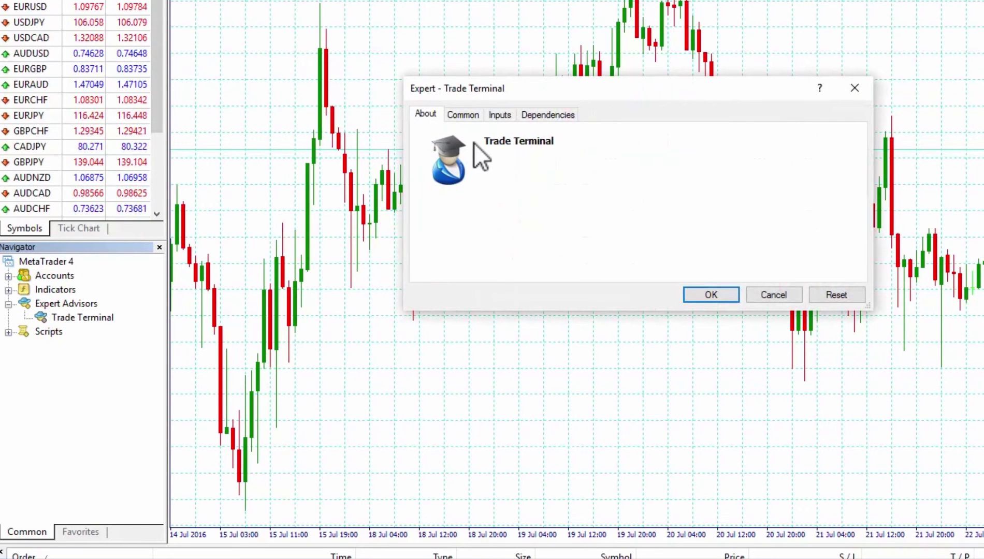
click(477, 116)
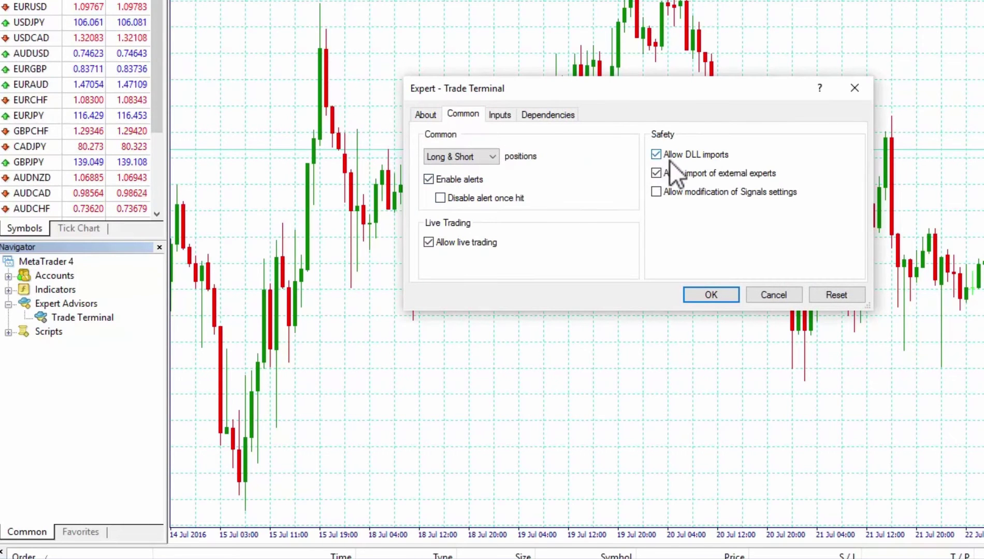
click(699, 294)
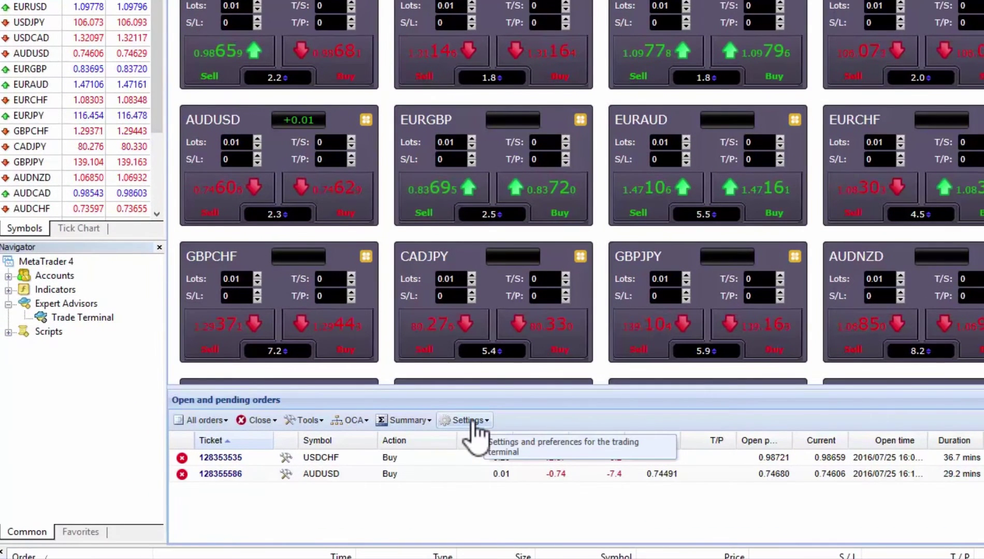
Step: Undock the Trade Terminal into its own window from its Settings menu
click(469, 420)
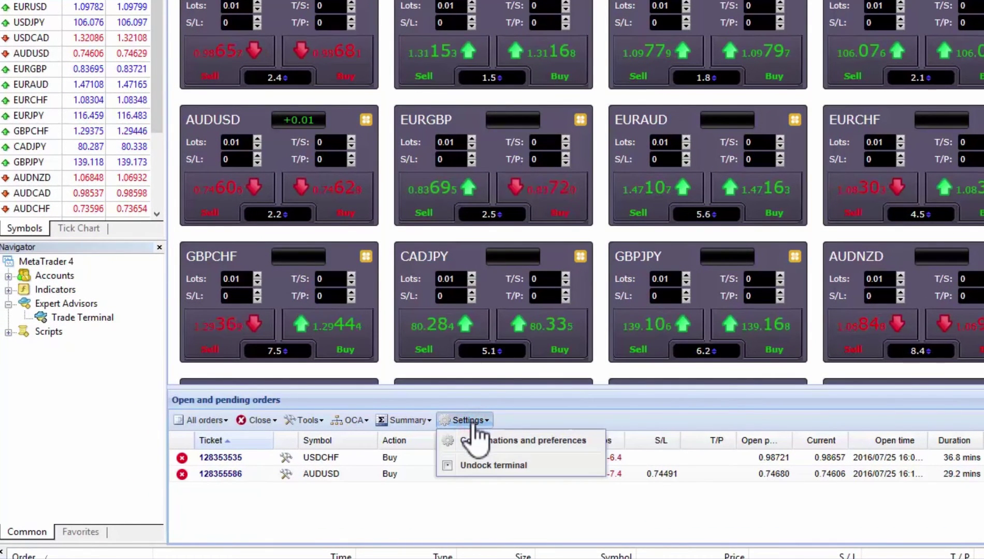
click(474, 465)
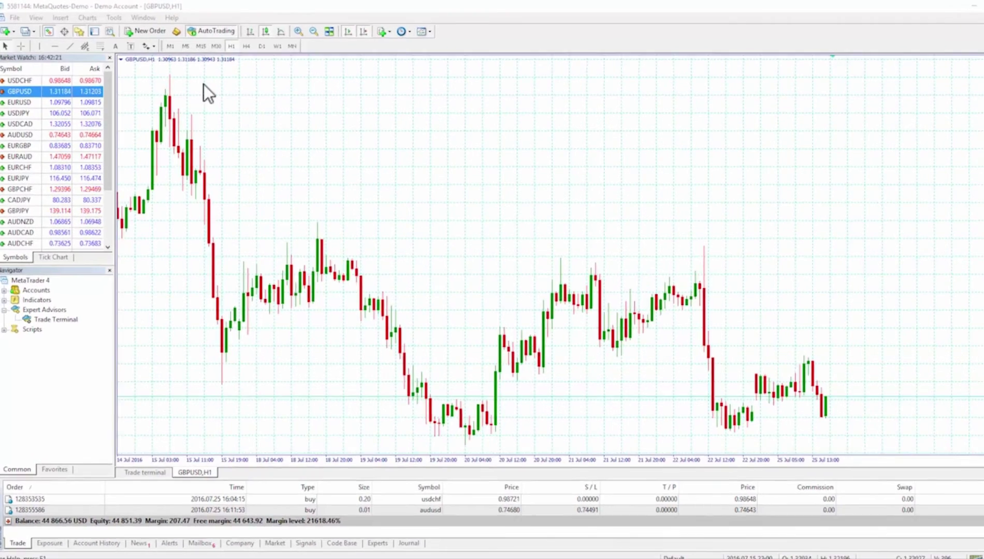
Step: Switch the interface language to Korean, postpone the restart, and re-attach Trade Terminal to the chart
click(57, 28)
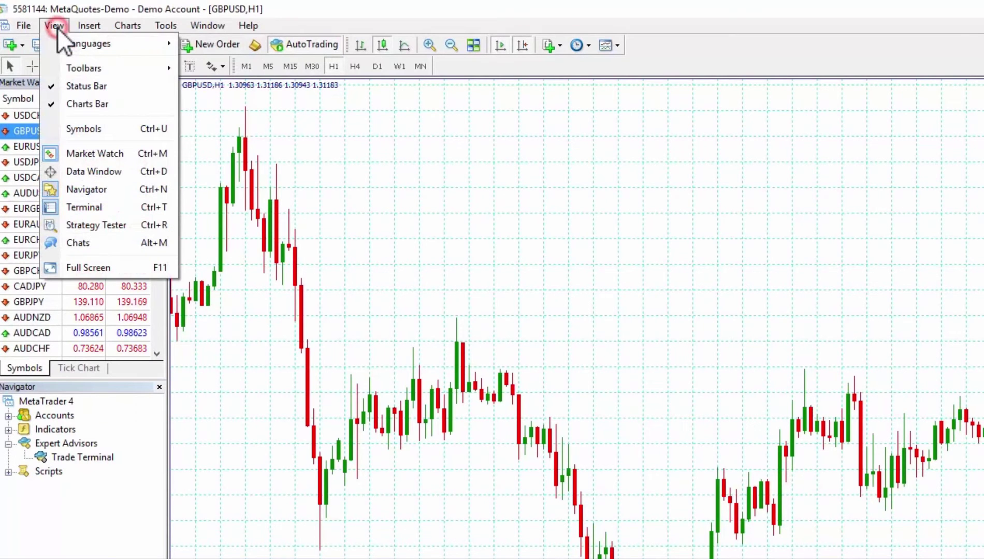
mouse_move(67, 41)
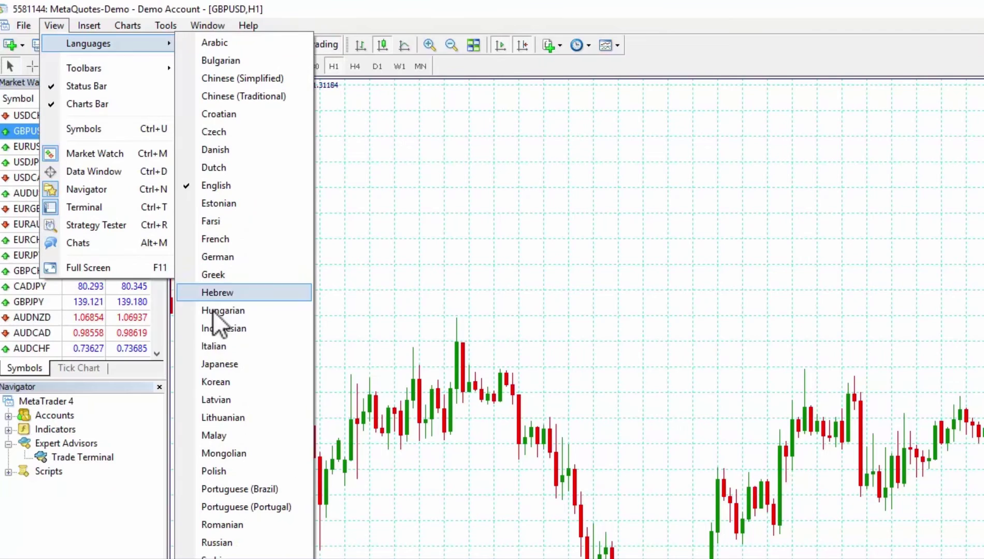
click(216, 381)
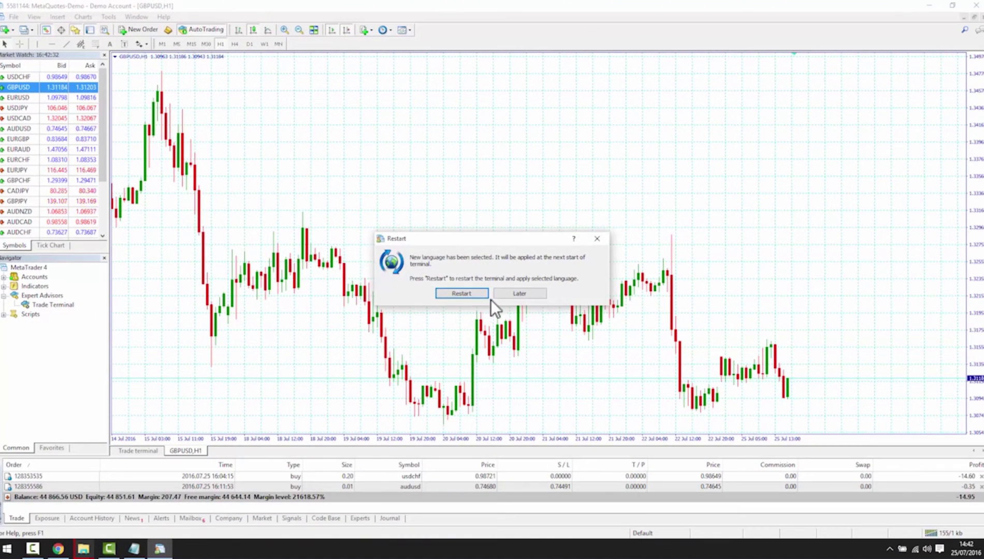
click(498, 293)
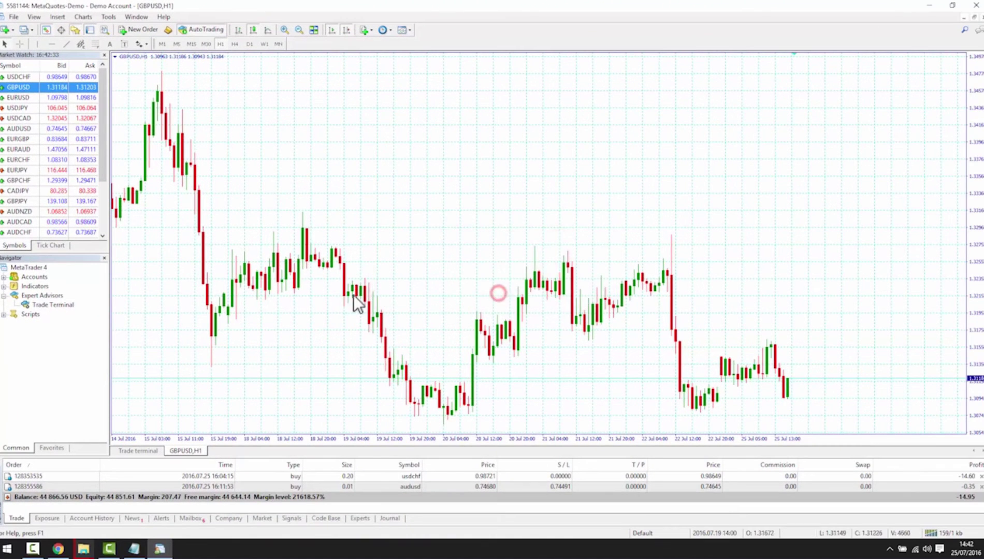
double_click(62, 304)
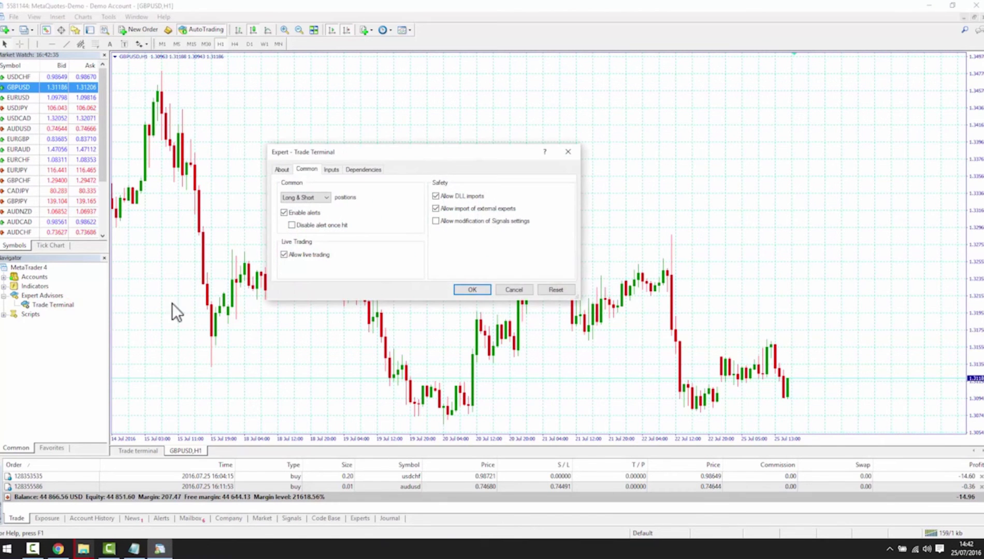
click(463, 290)
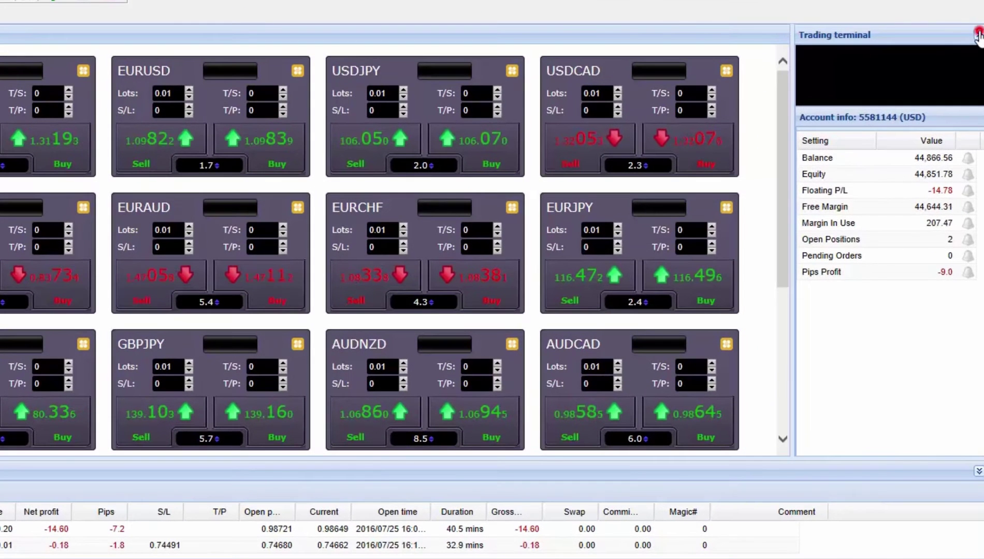
Step: Collapse, then re-expand, the account-info side panel and the open and pending orders list
click(979, 49)
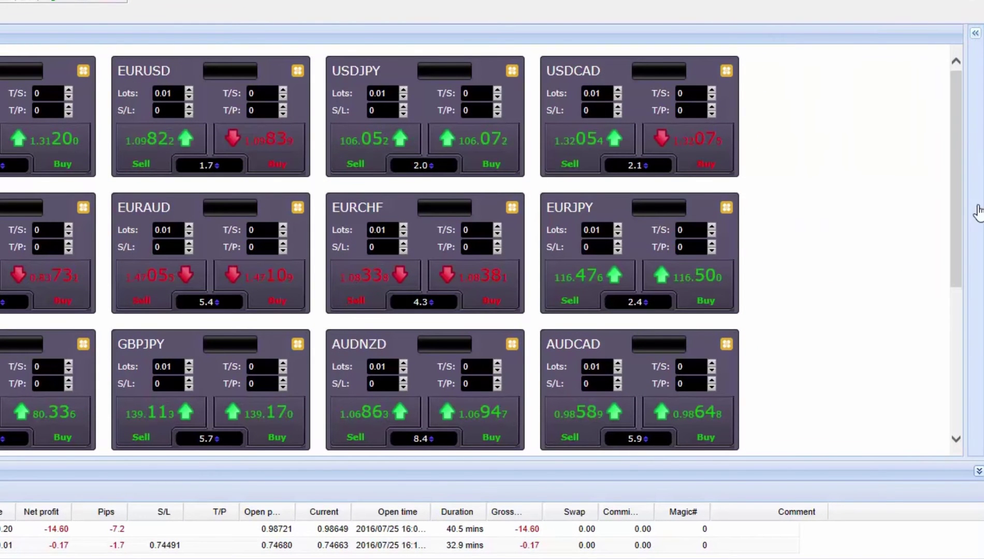
click(978, 471)
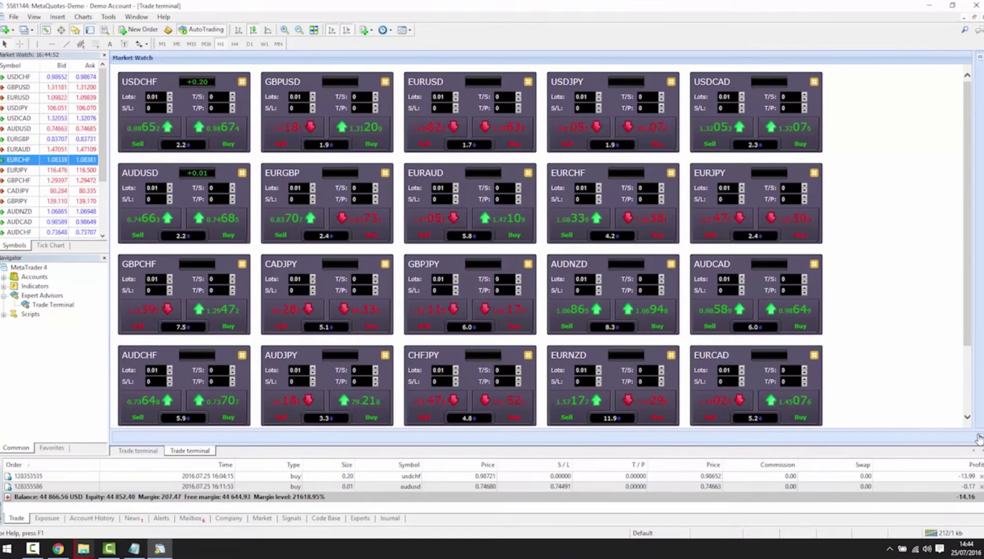
click(980, 439)
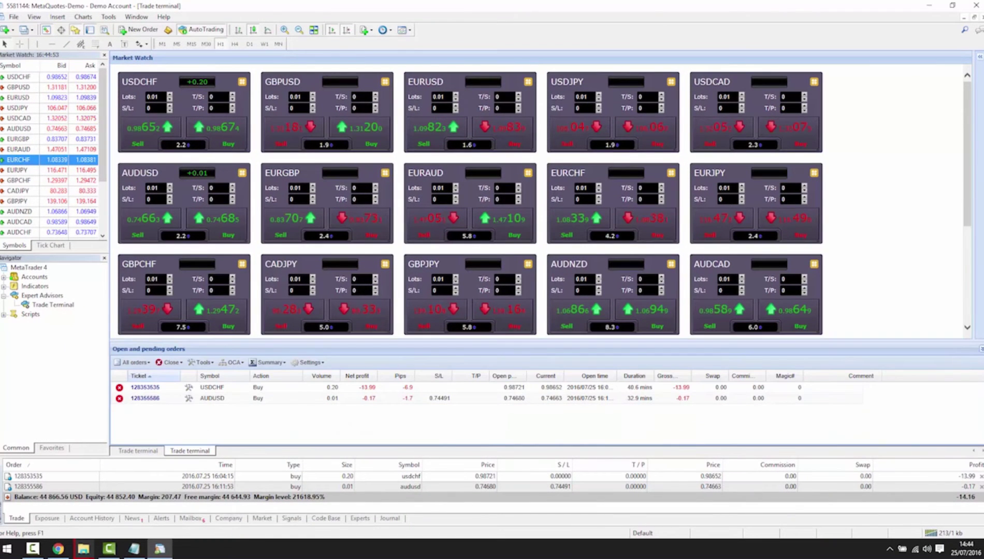
click(979, 58)
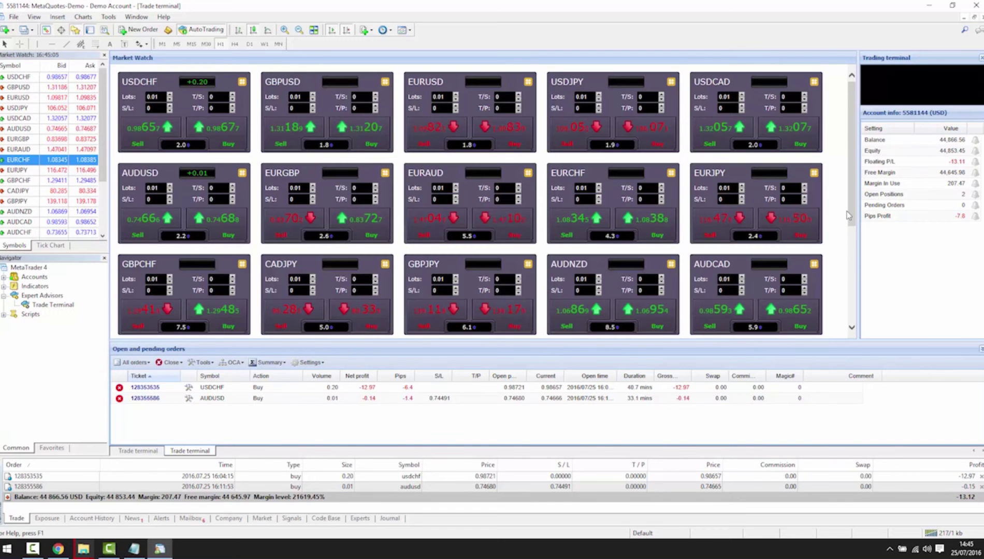
drag(849, 216, 851, 318)
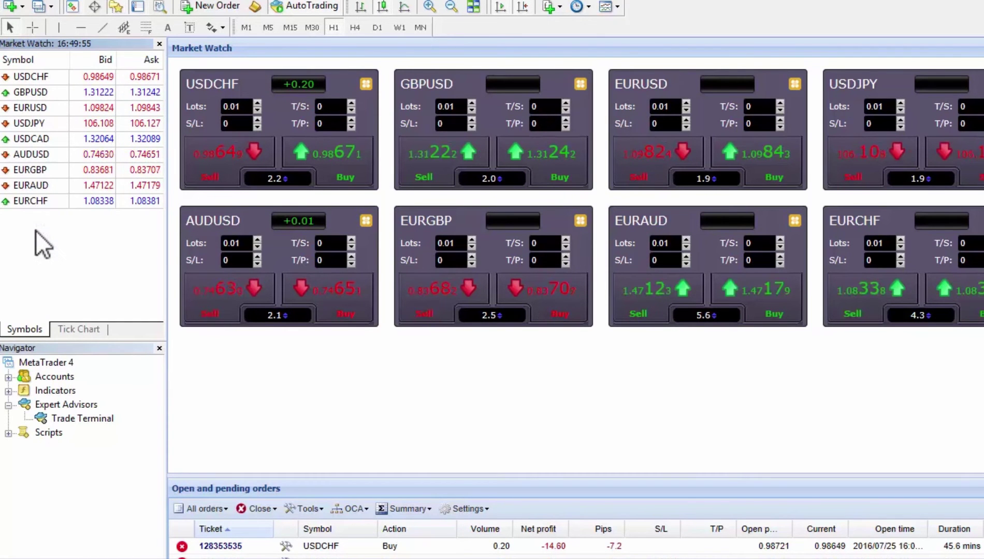
Step: Load the Example symbol set into Market Watch so more currency tiles appear
right_click(35, 230)
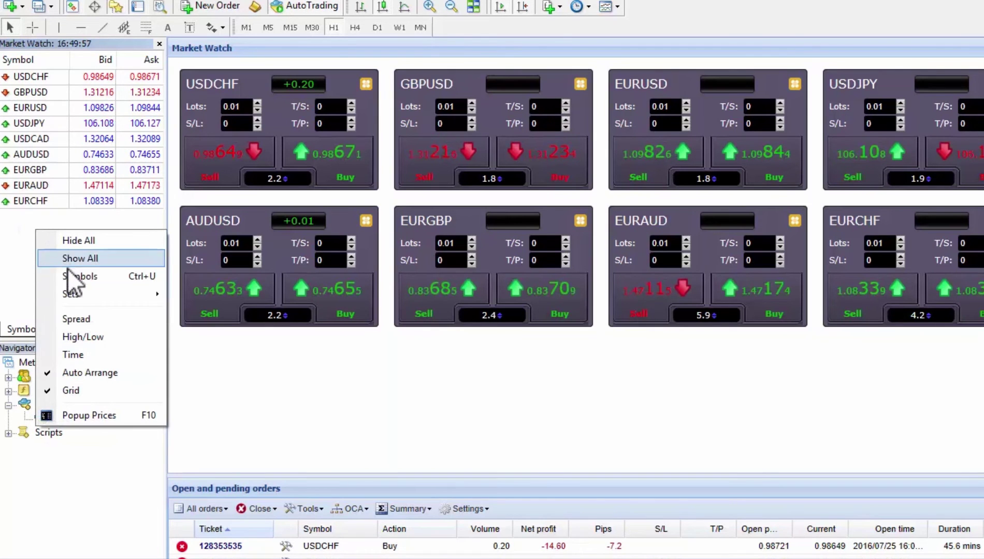
mouse_move(75, 293)
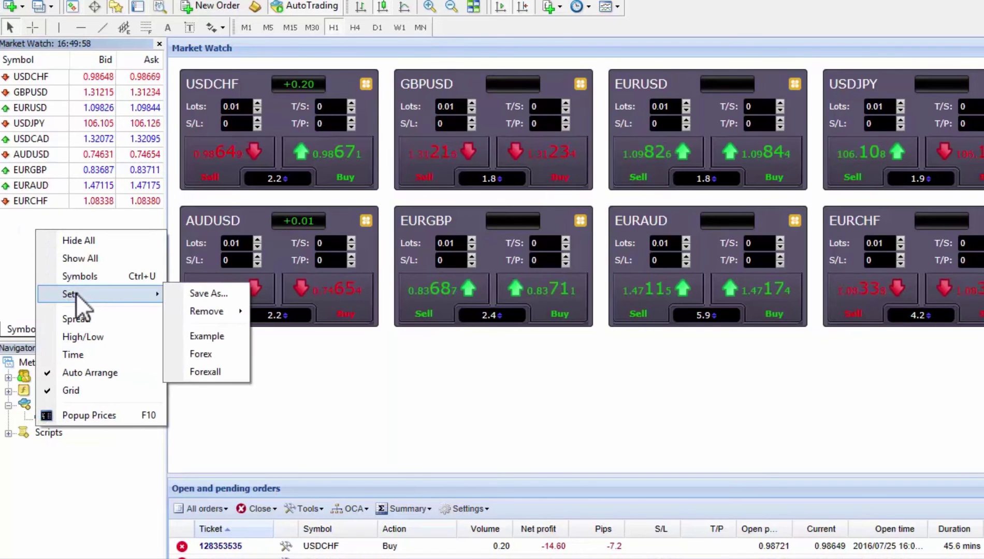
click(182, 334)
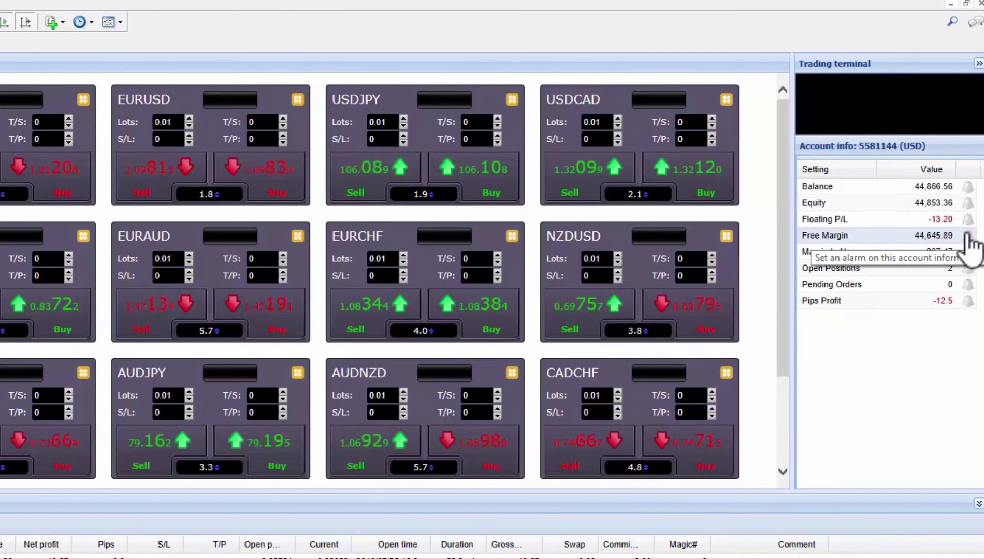
Step: Save a Free Margin alarm at ≤1000, repeating every 30 minutes, emailing and closing all orders and charts
click(967, 236)
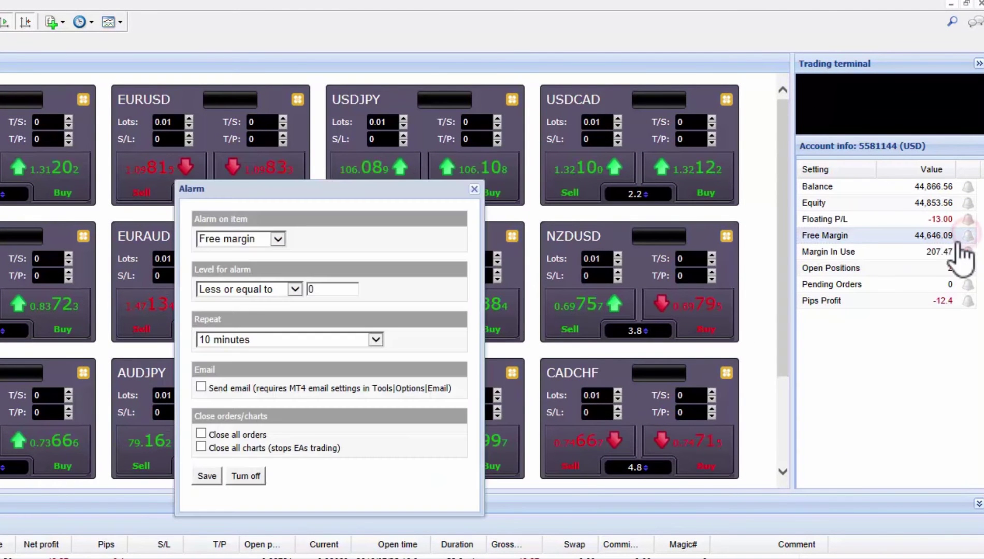
double_click(313, 289)
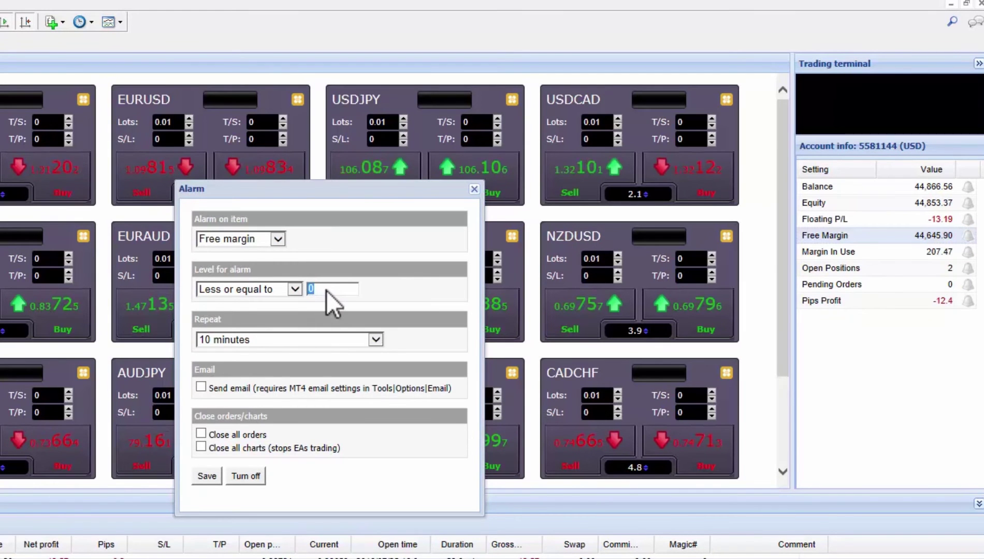
text(1000)
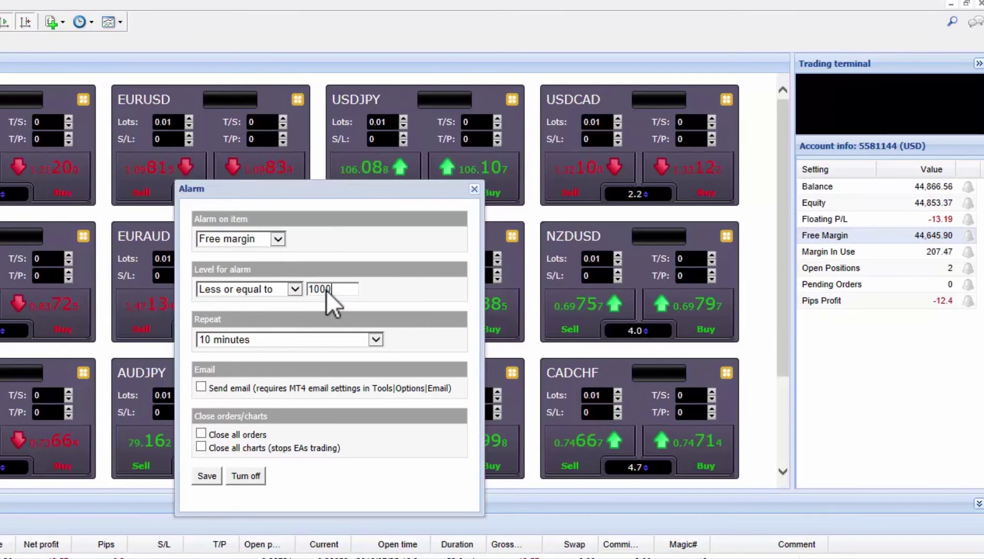
click(308, 343)
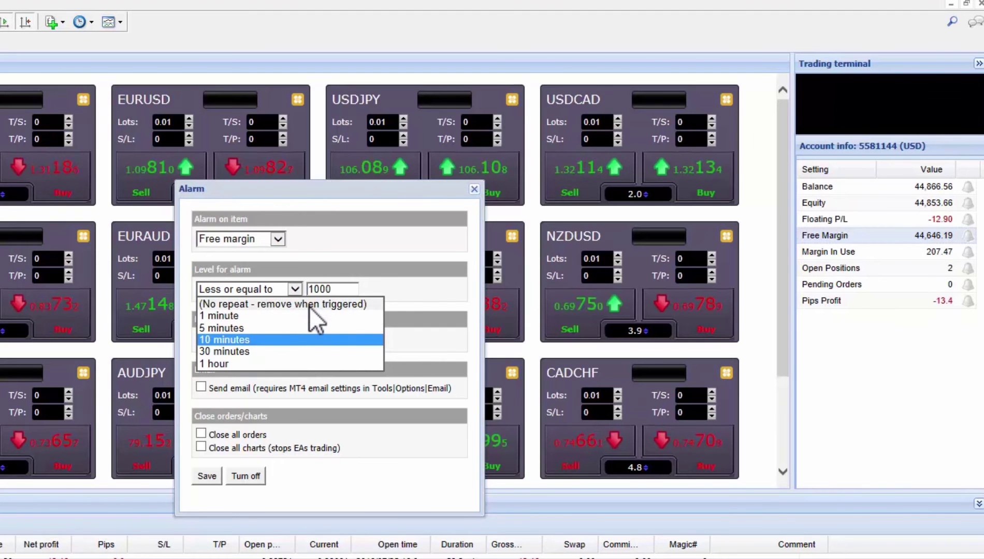
click(305, 352)
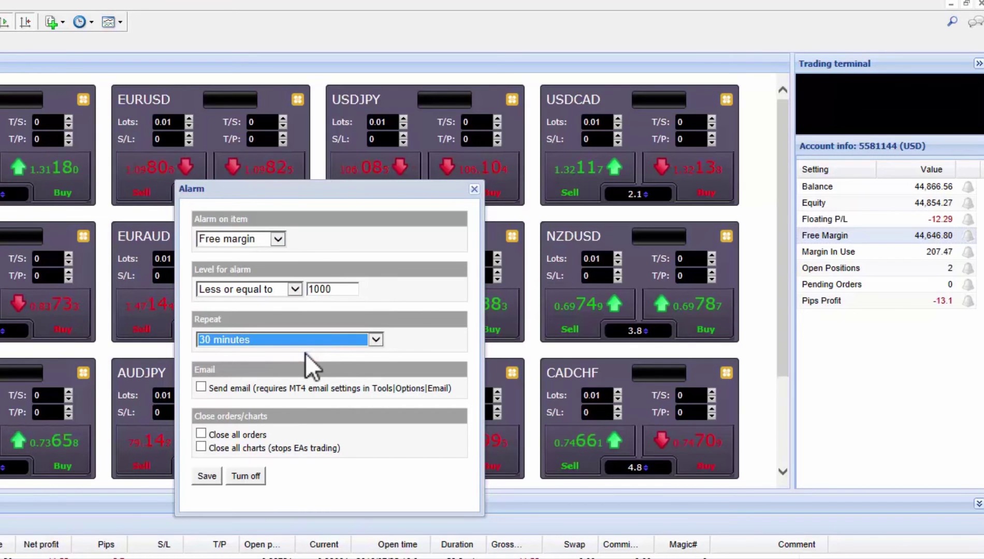
click(198, 388)
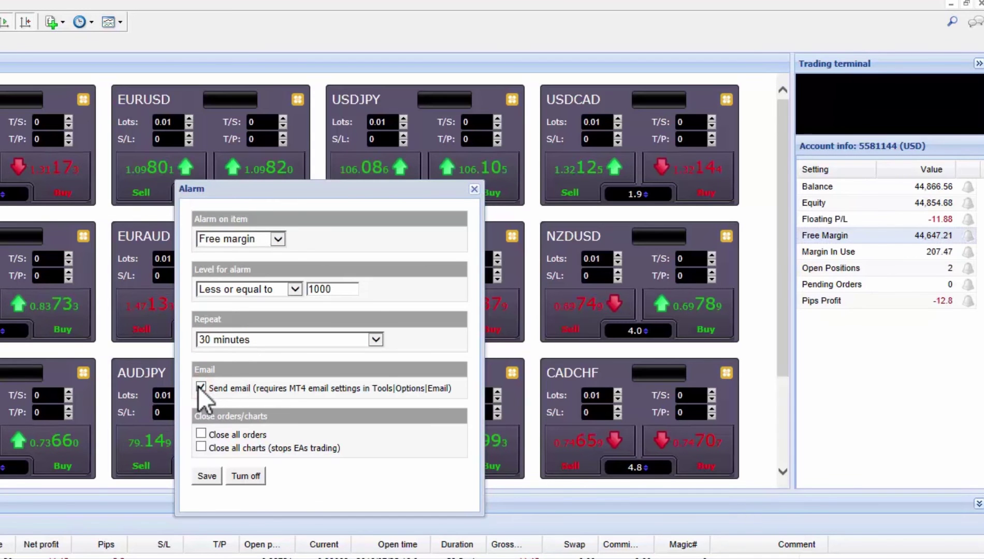
click(201, 432)
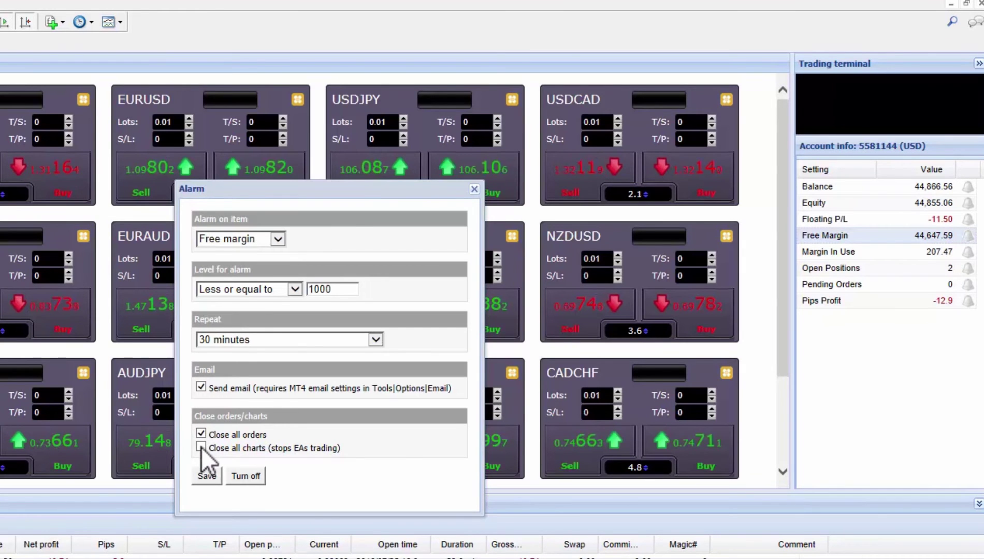
click(200, 447)
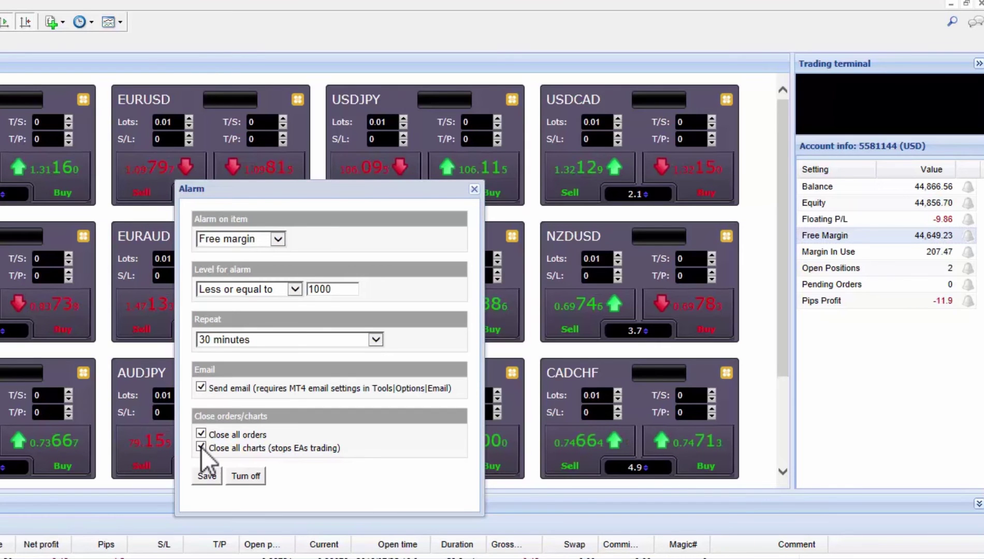
click(203, 477)
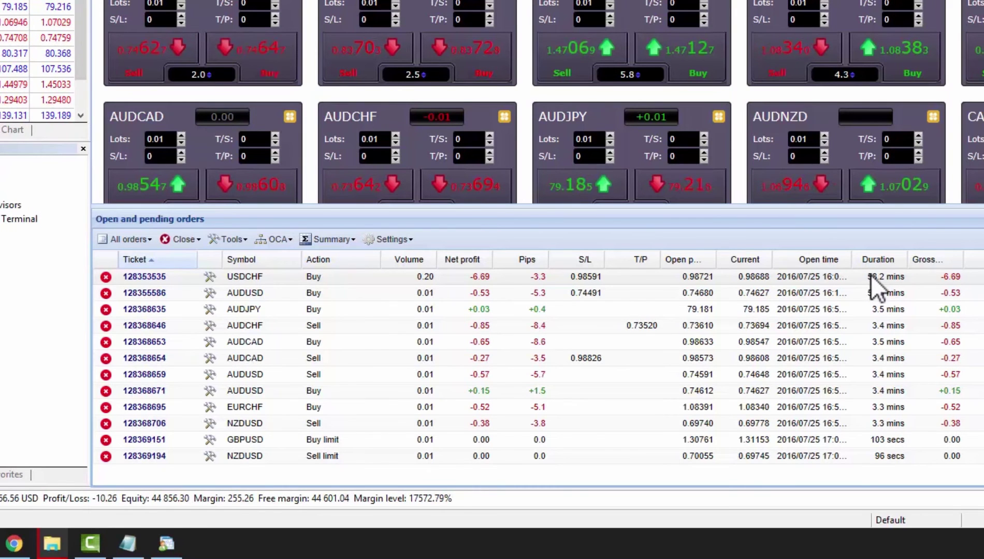
click(471, 260)
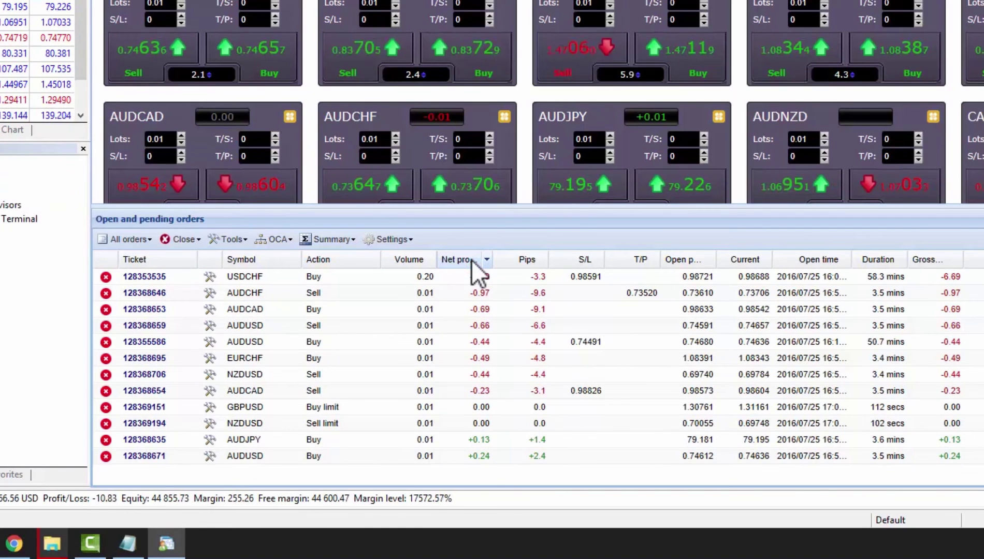
click(471, 260)
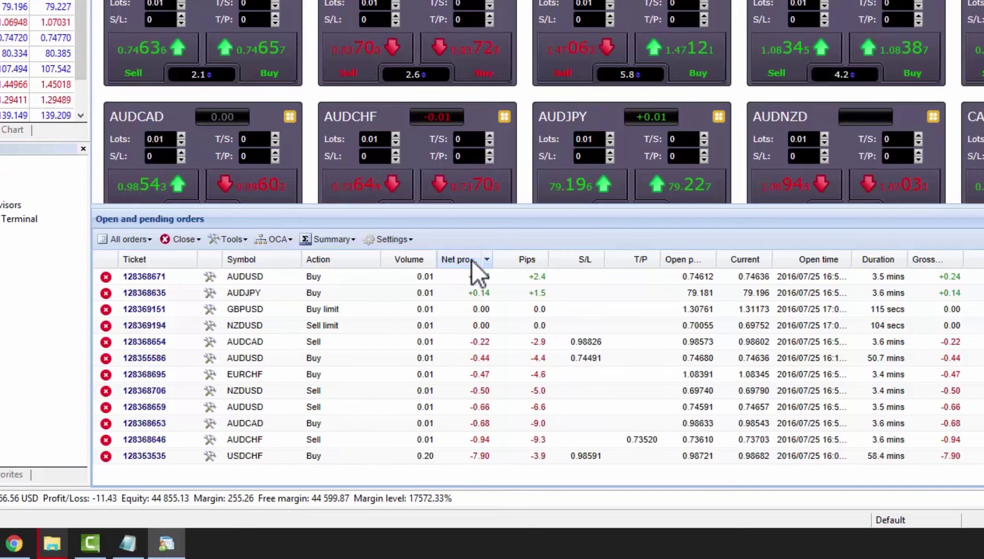
click(136, 242)
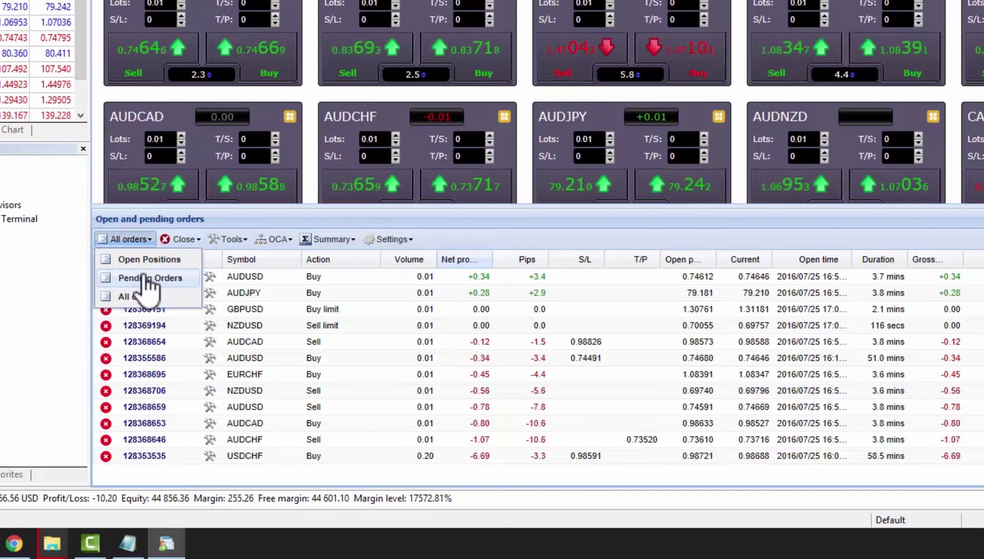
click(146, 278)
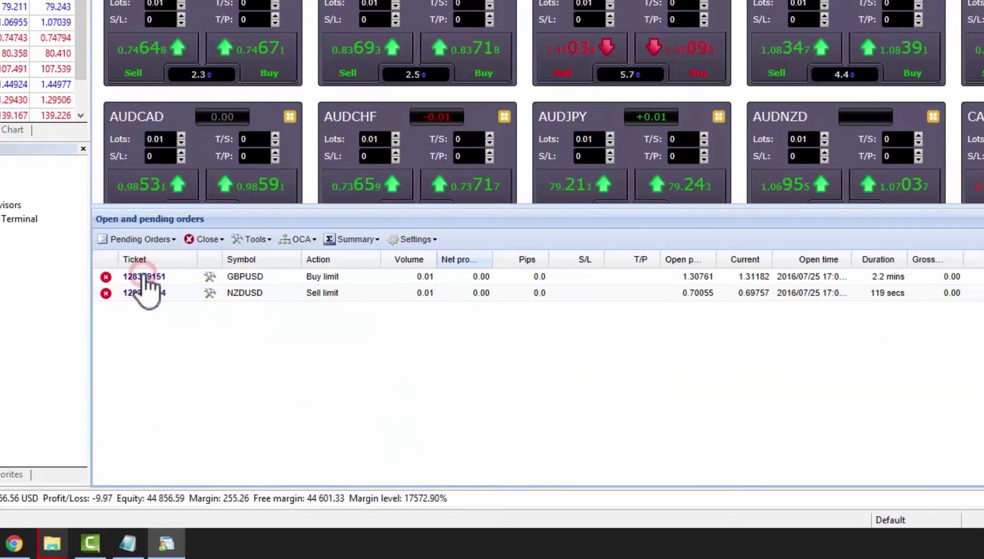
click(149, 239)
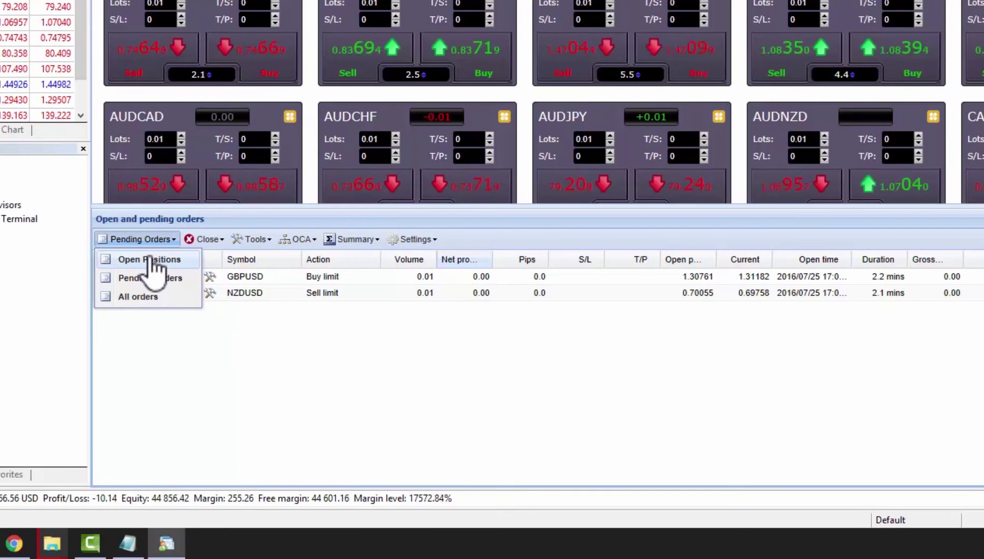
click(153, 261)
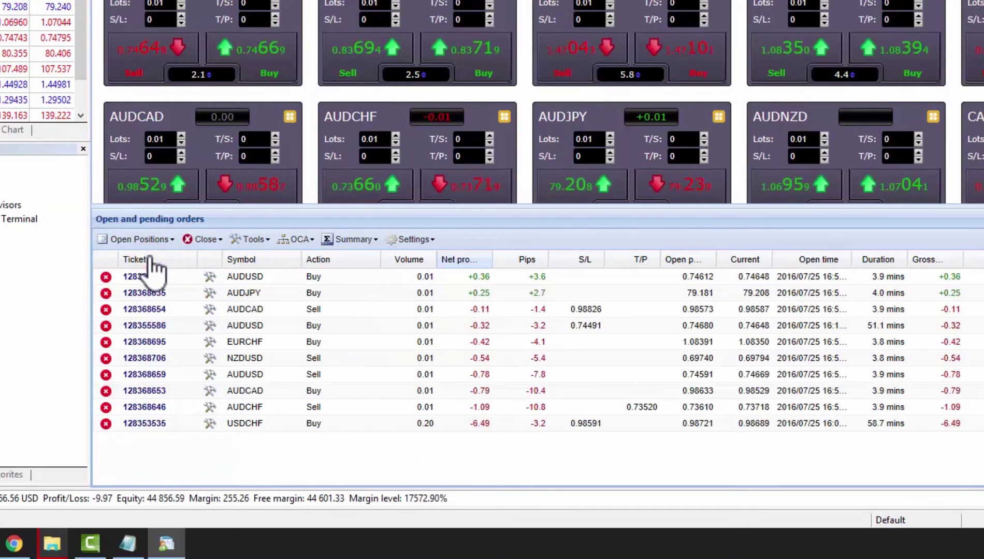
click(150, 244)
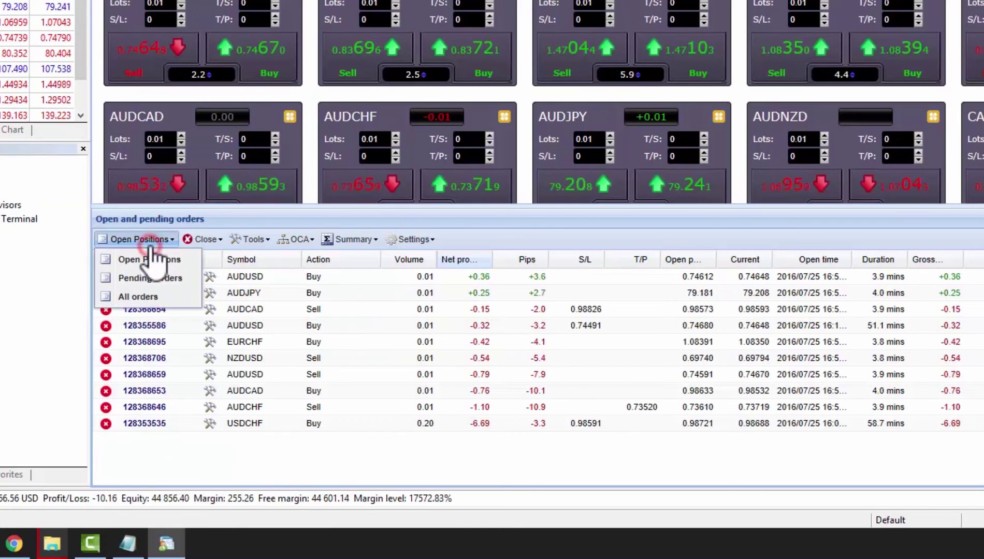
click(153, 297)
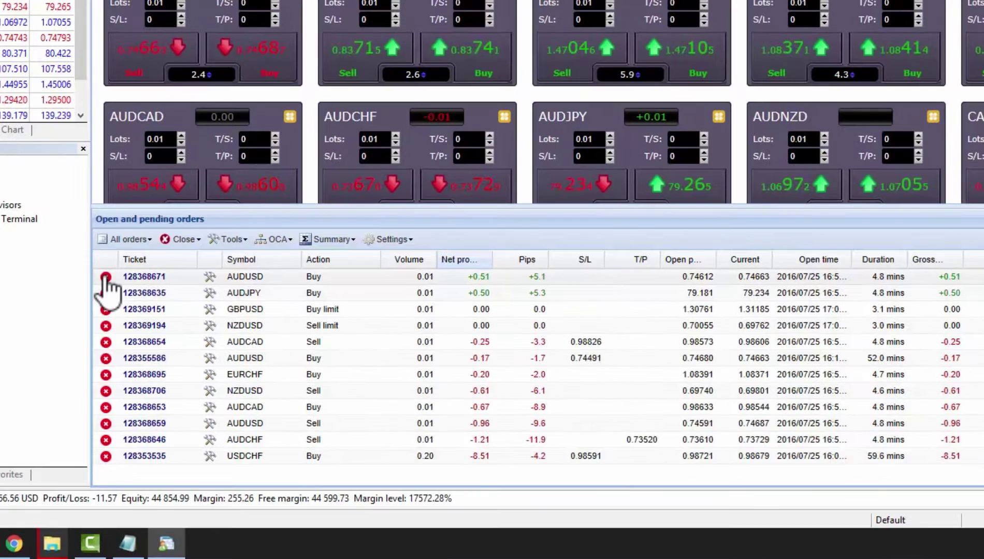
Step: Close the AUDUSD buy, cancel the GBPUSD buy limit, then close all losing positions
click(105, 277)
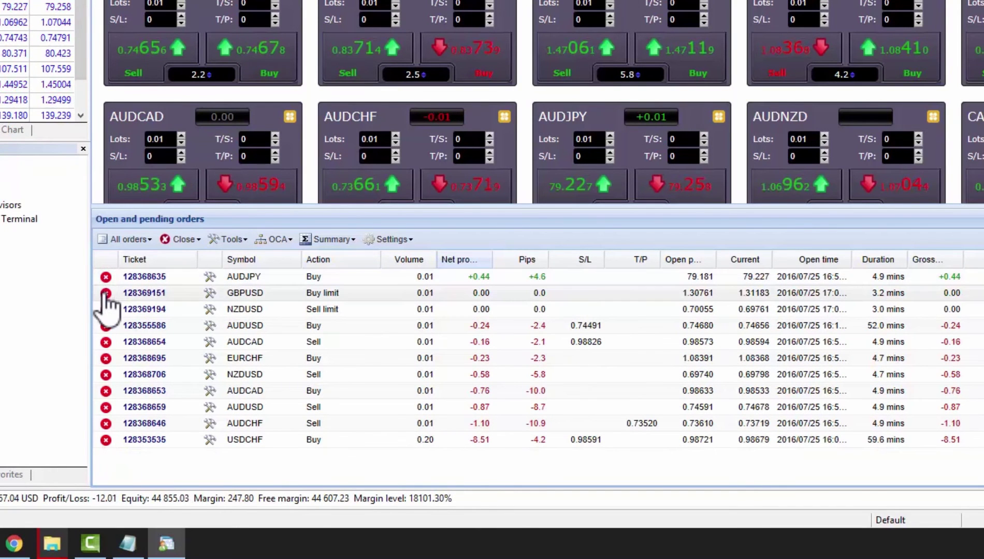
click(105, 293)
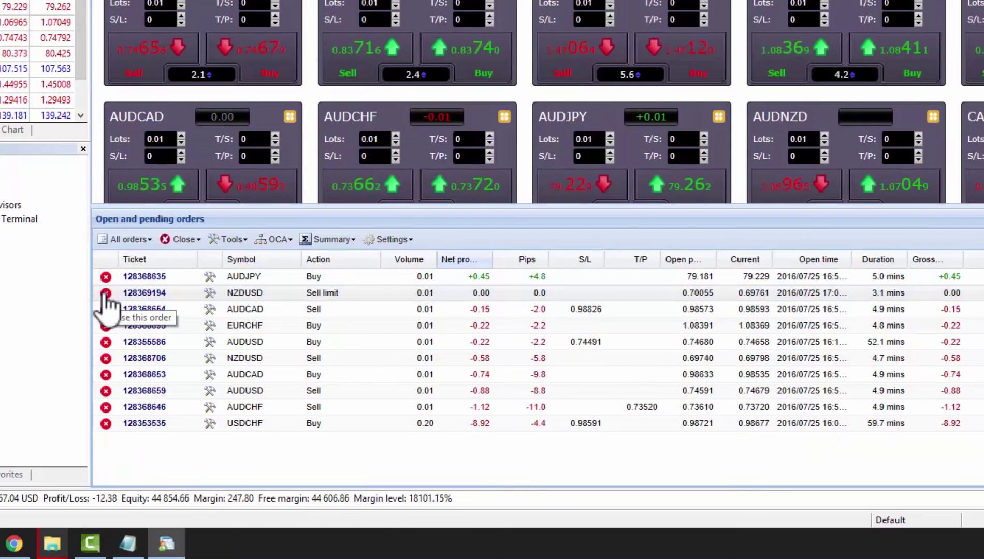
click(182, 241)
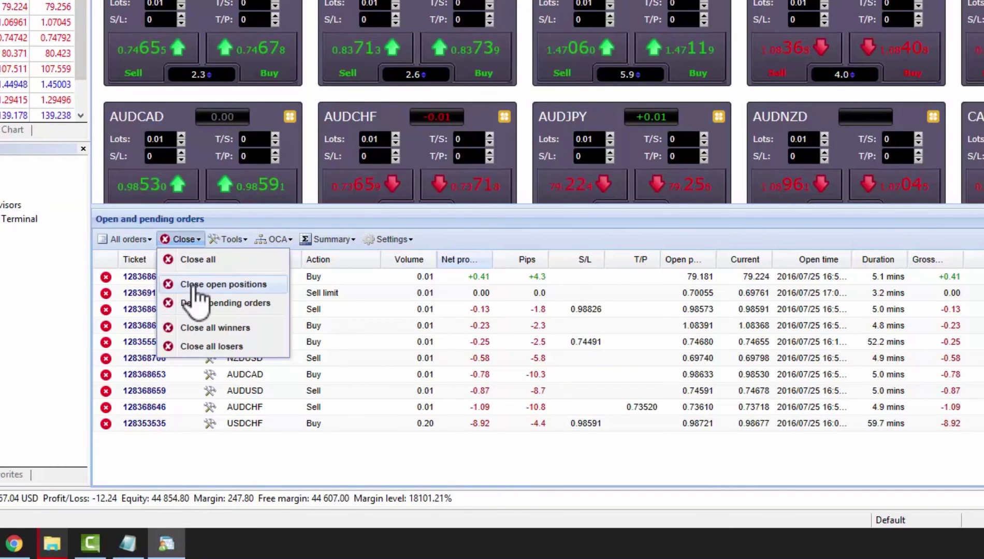
click(206, 346)
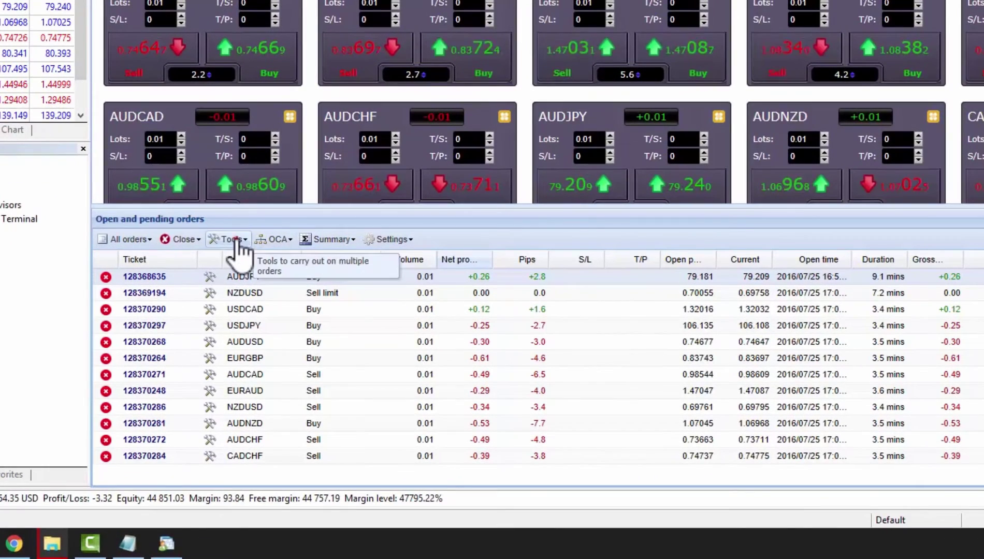
Step: Browse the Tools > All orders submenus and dismiss them without choosing anything
click(222, 273)
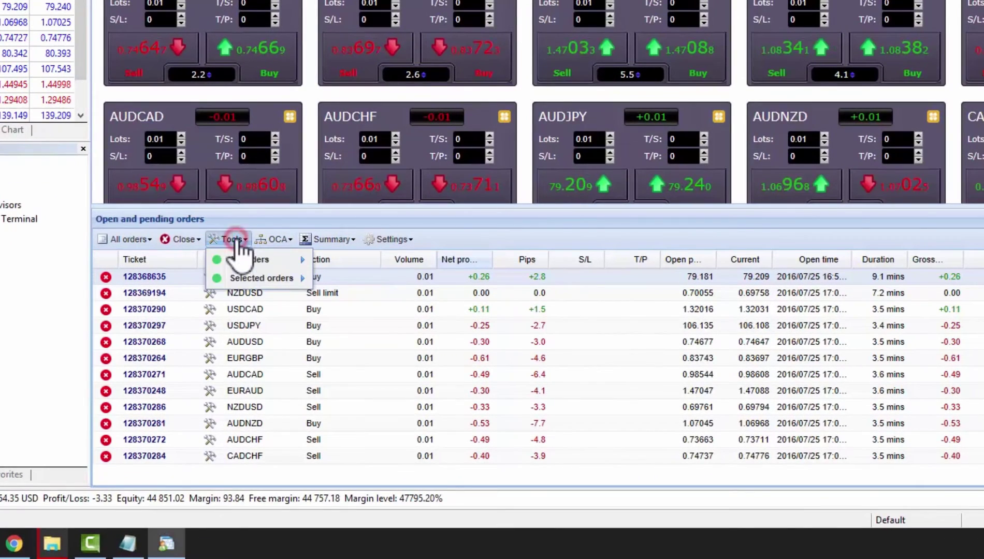
mouse_move(240, 262)
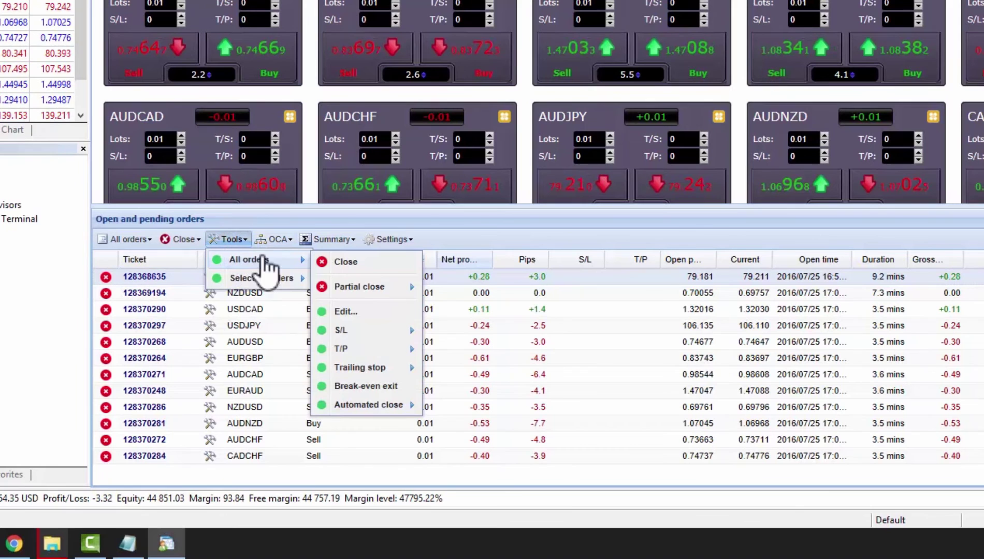
mouse_move(357, 292)
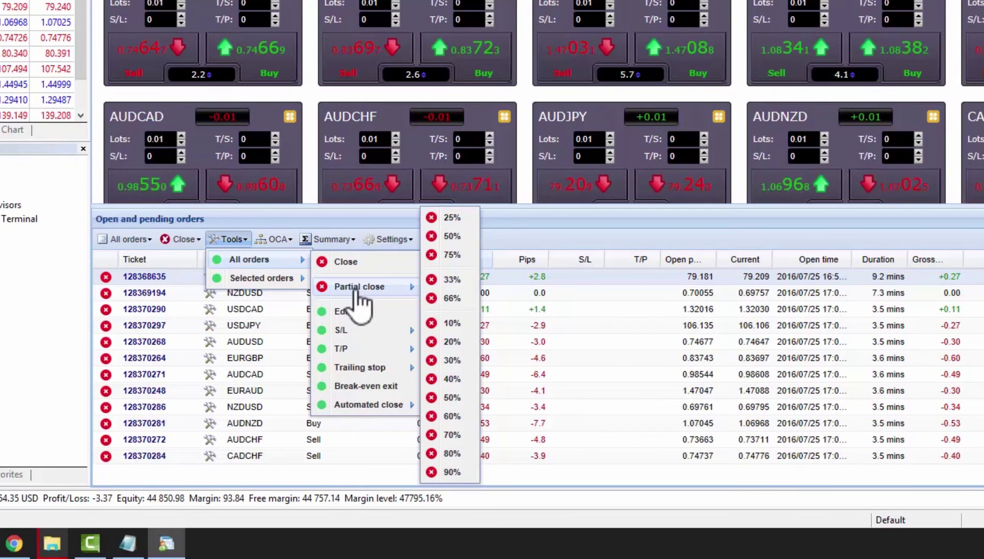
mouse_move(363, 334)
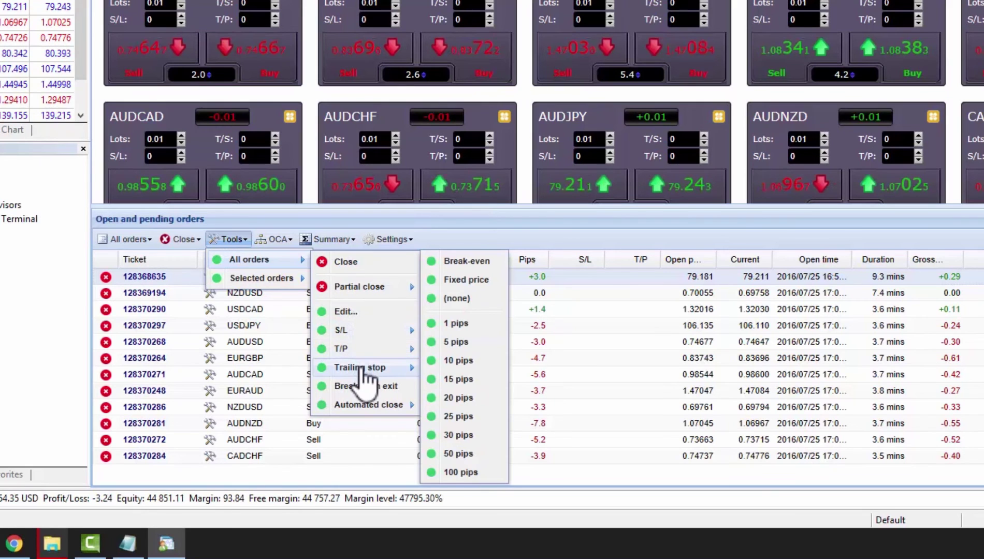
mouse_move(362, 369)
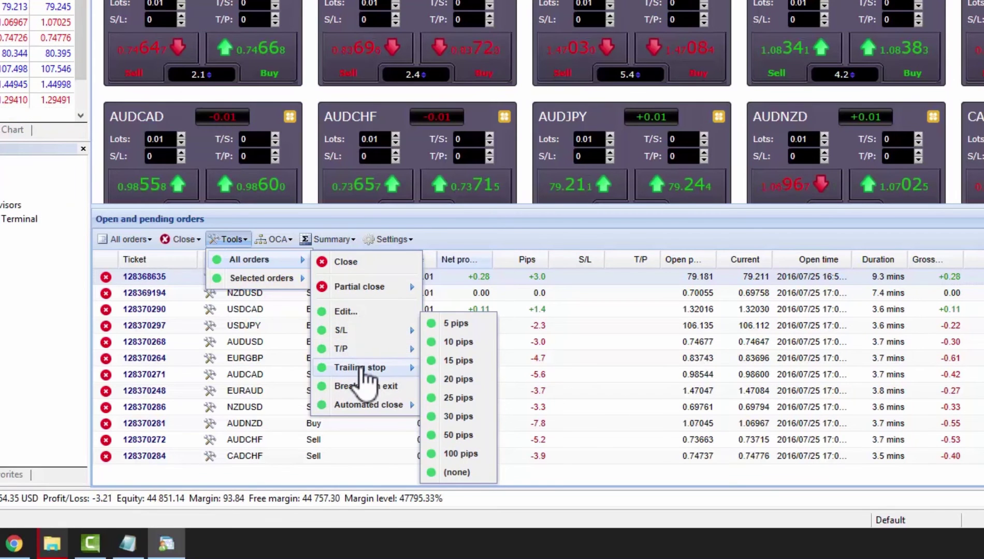
click(434, 217)
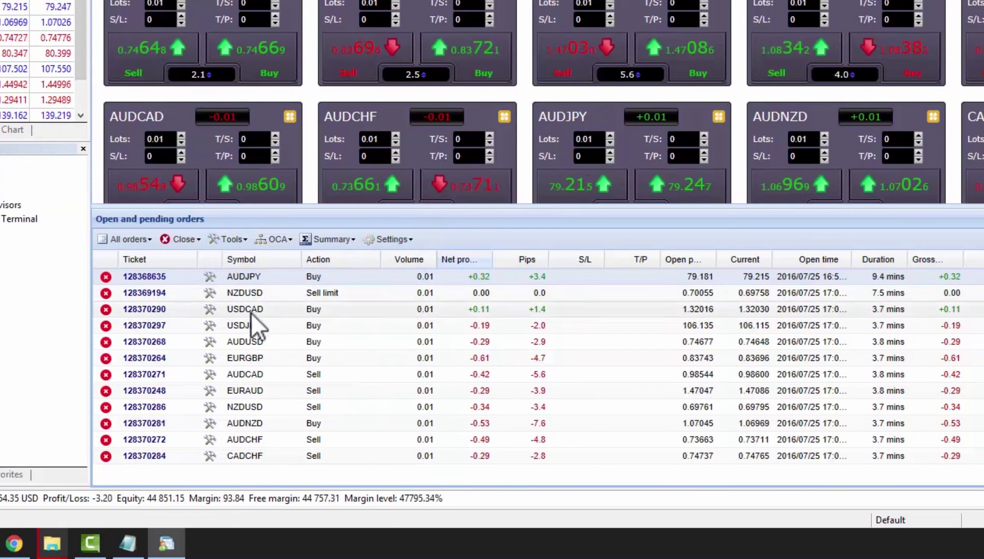
Step: Inspect the AUDCAD order's action menu and dismiss it
click(209, 374)
mouse_move(217, 282)
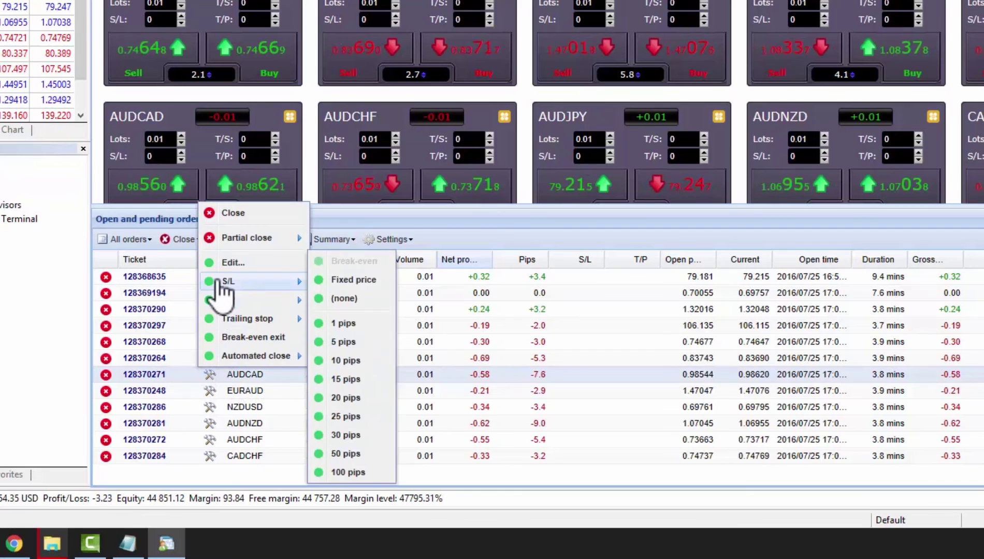
mouse_move(303, 238)
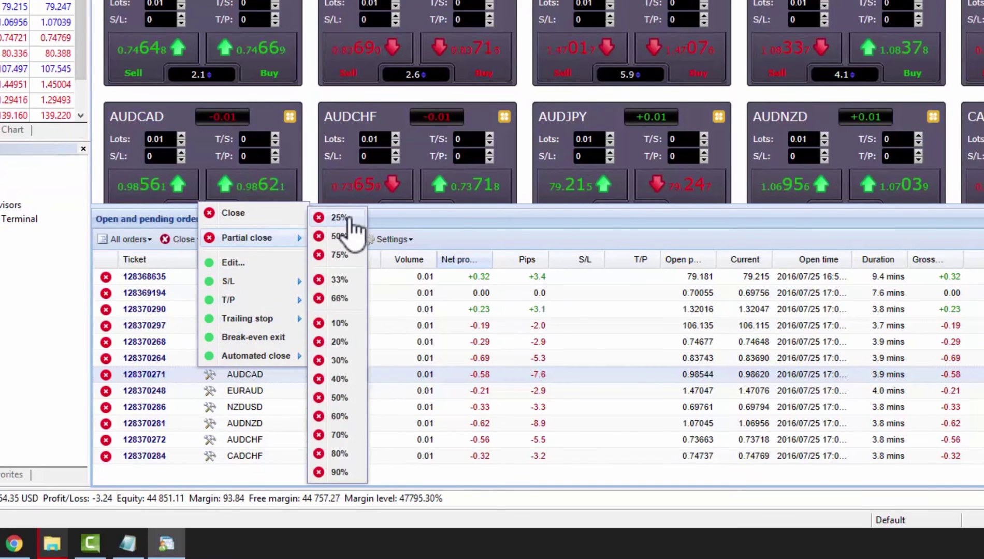
click(397, 217)
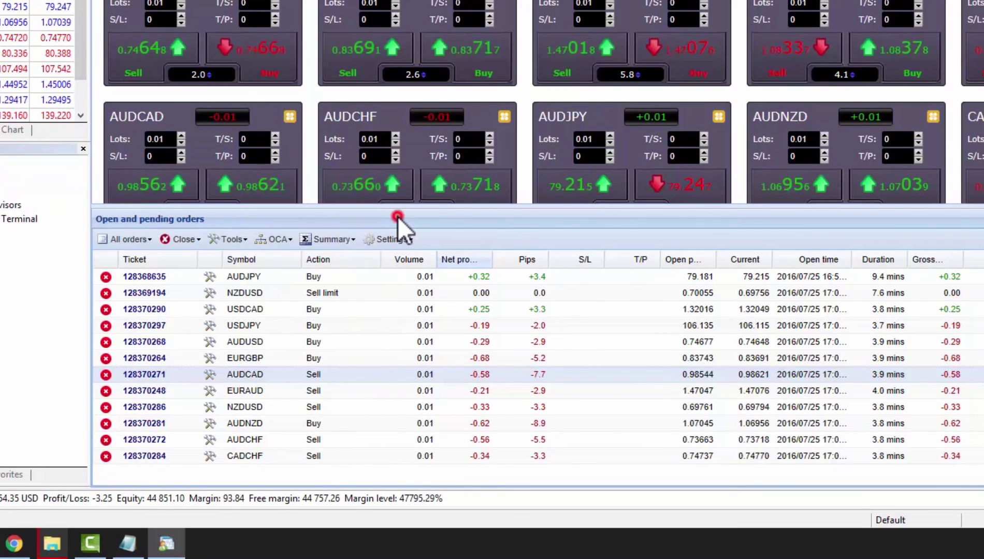
Step: Reopen and dismiss the order Tools menu, then select the AUDJPY order
click(241, 240)
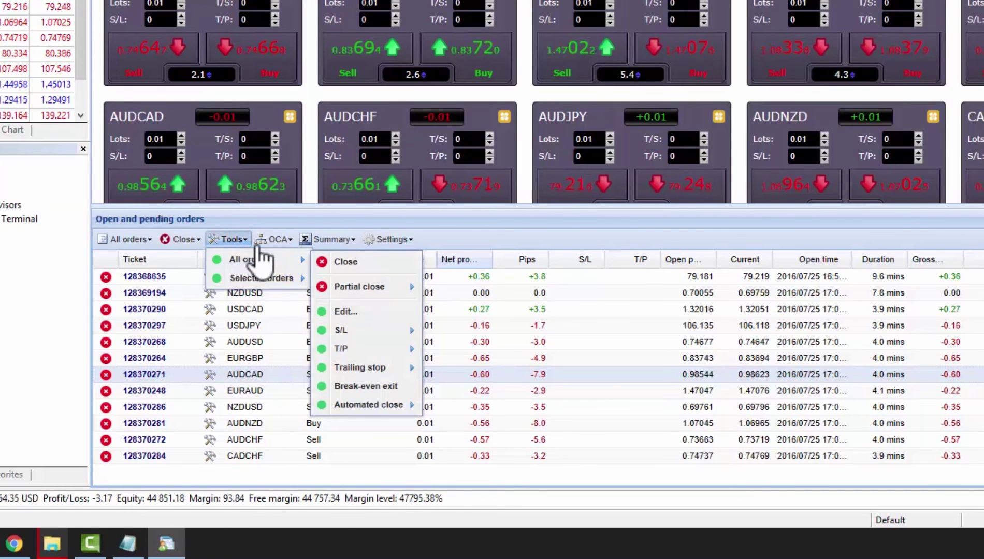
mouse_move(277, 238)
click(304, 218)
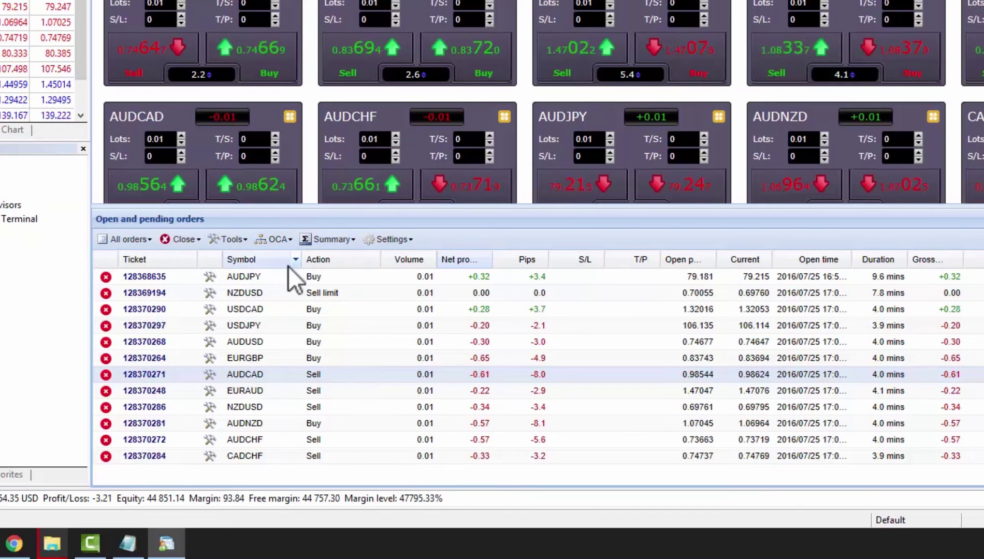
click(276, 276)
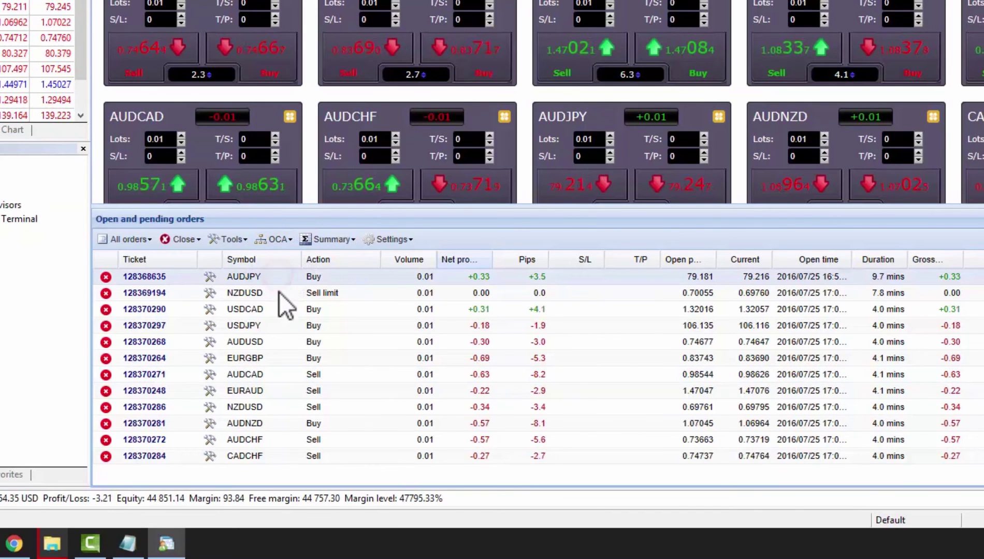
Step: Select orders AUDJPY through NZDUSD, deselecting AUDCAD, AUDUSD, USDJPY, USDCAD and toggling AUDCHF, CADCHF
shift+click(289, 403)
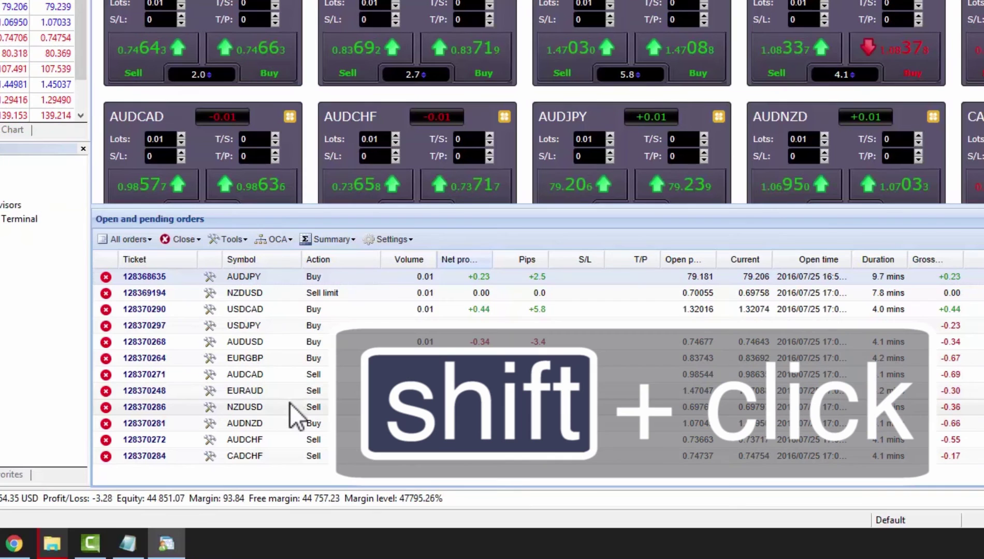
shift+click(290, 403)
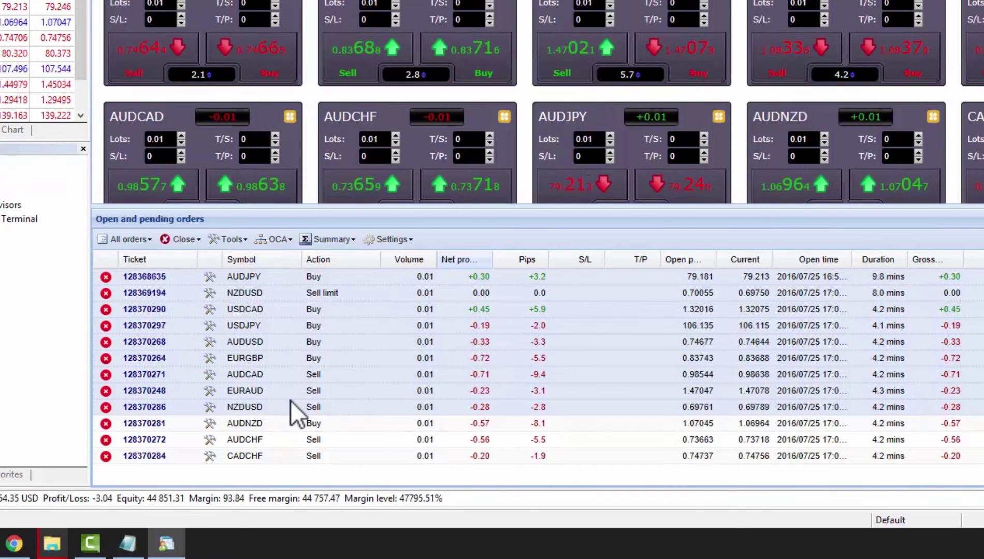
ctrl+click(283, 375)
ctrl+click(282, 374)
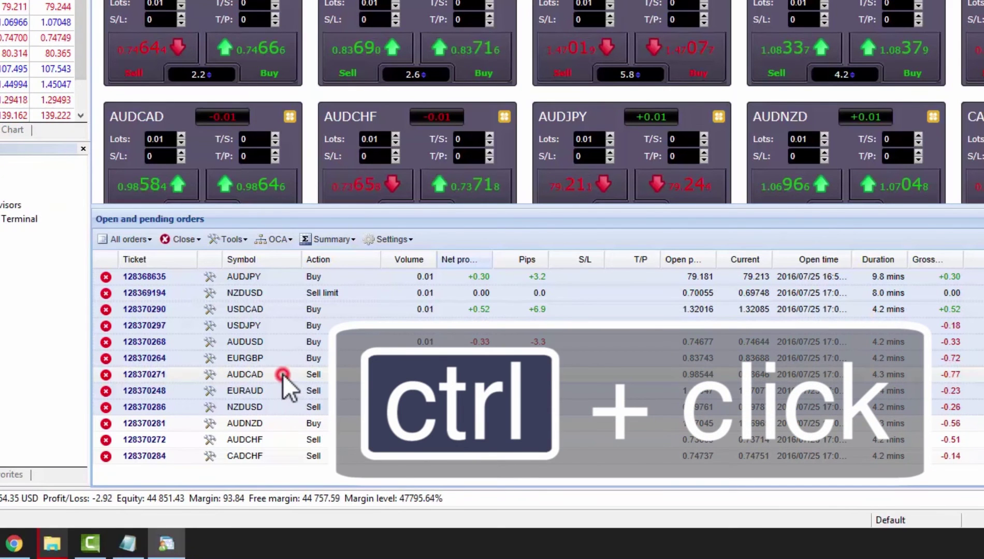
ctrl+click(289, 342)
ctrl+click(286, 325)
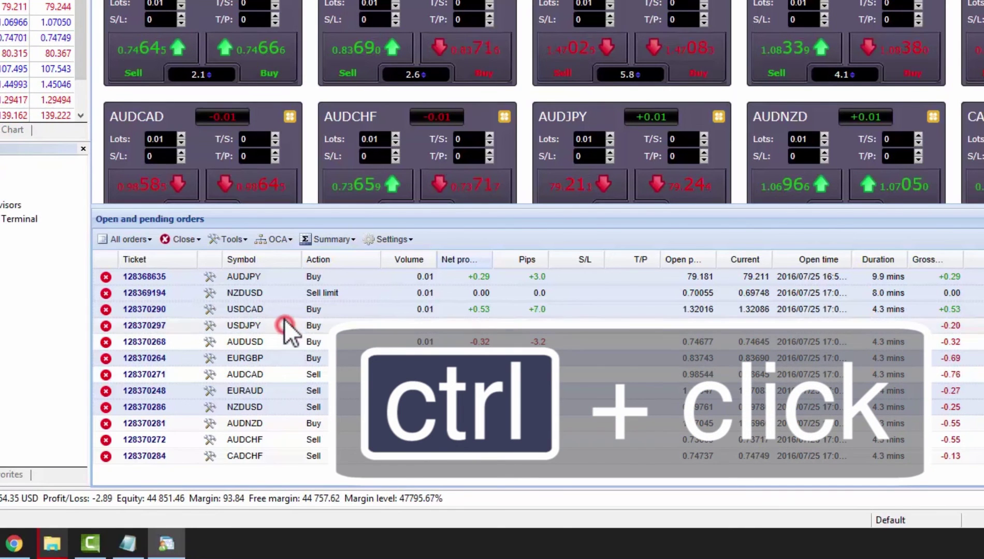
ctrl+click(284, 309)
ctrl+click(300, 437)
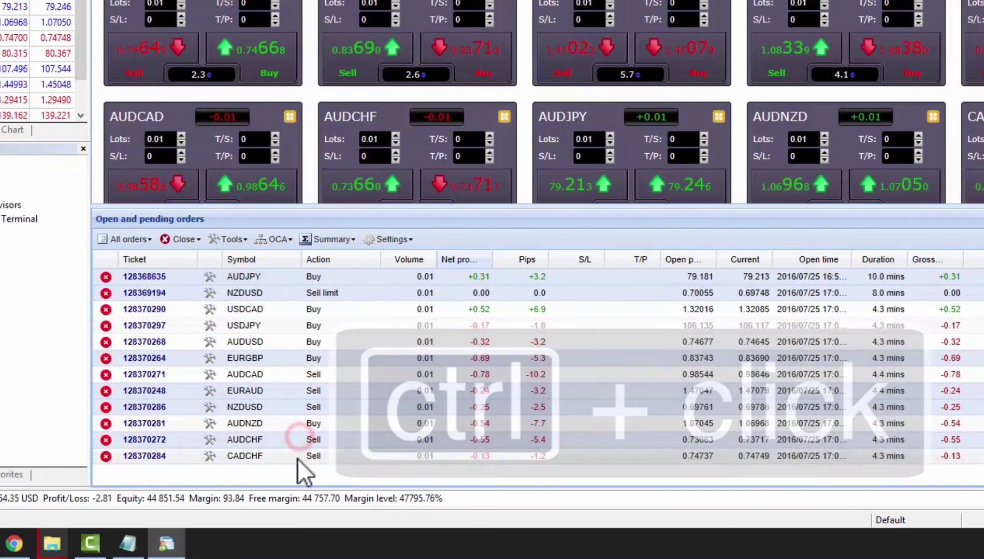
ctrl+click(297, 457)
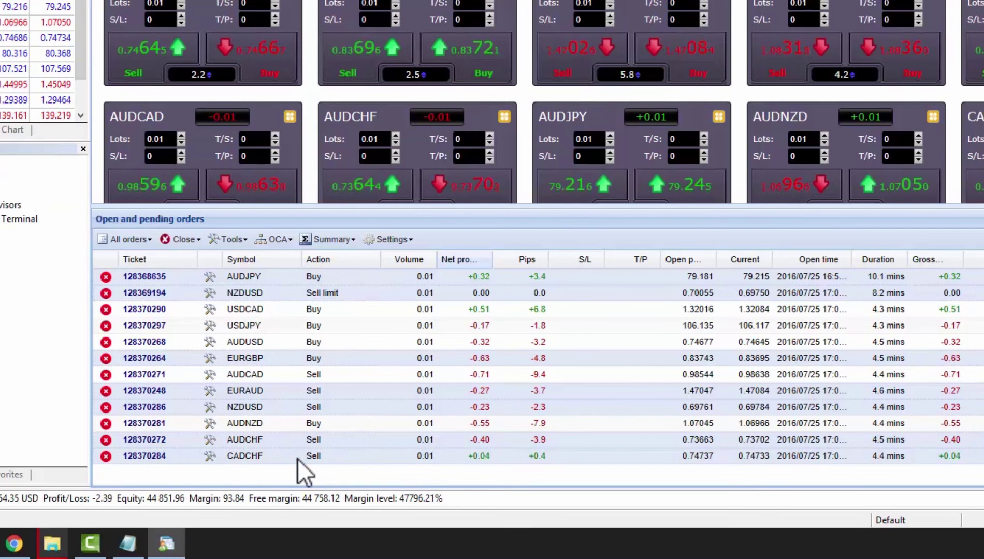
Step: Apply a 30-pip stop-loss to the selected orders, e.g. EURGBP at 0.83396
click(241, 243)
mouse_move(249, 280)
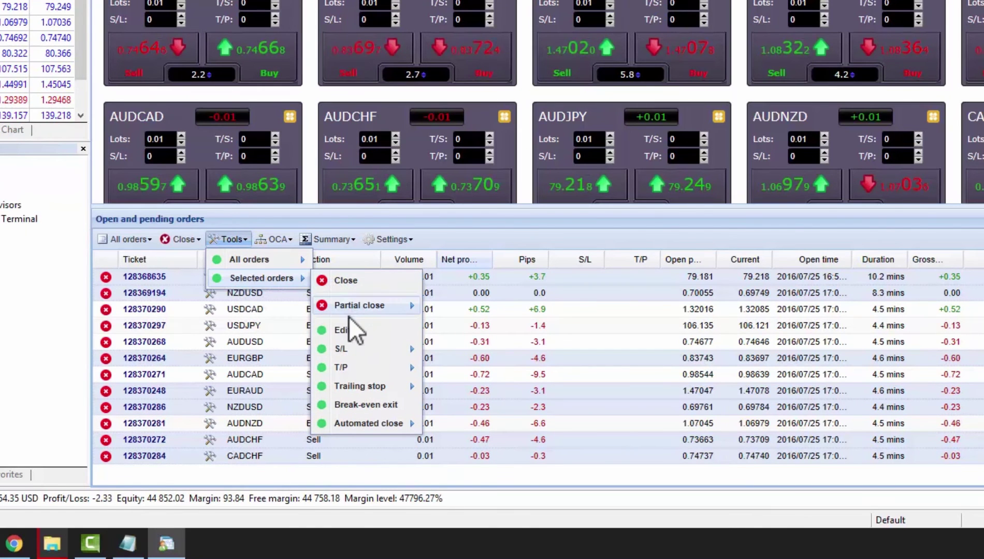
mouse_move(357, 358)
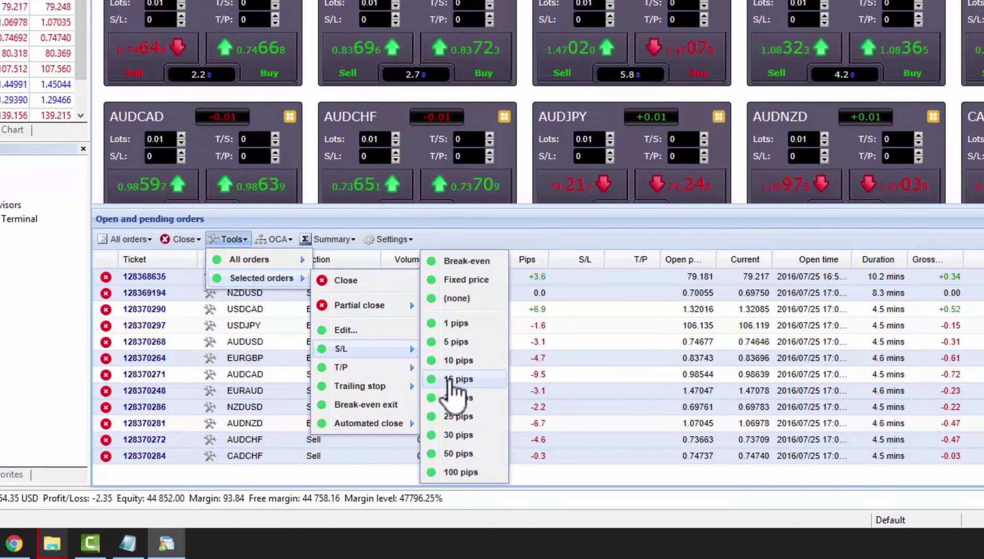
click(457, 435)
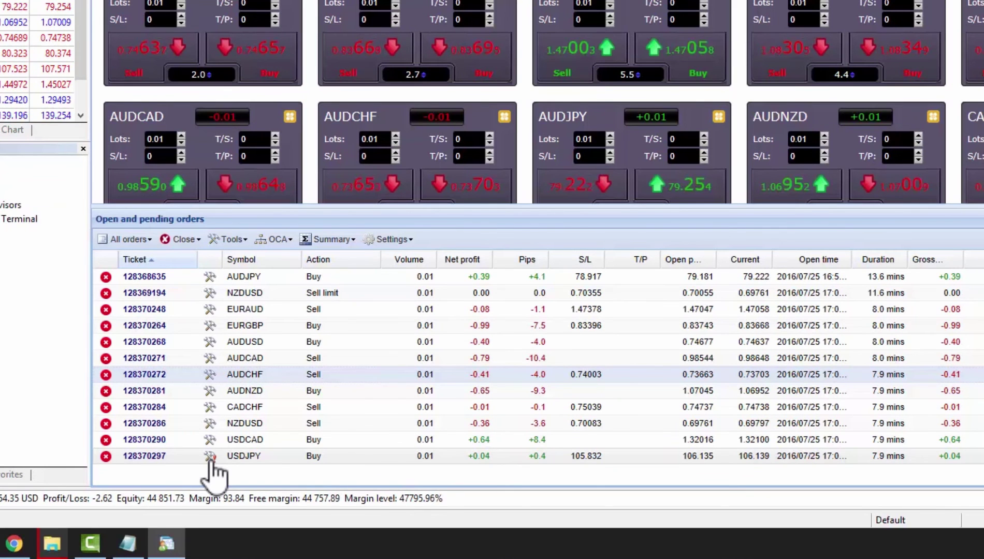
click(210, 457)
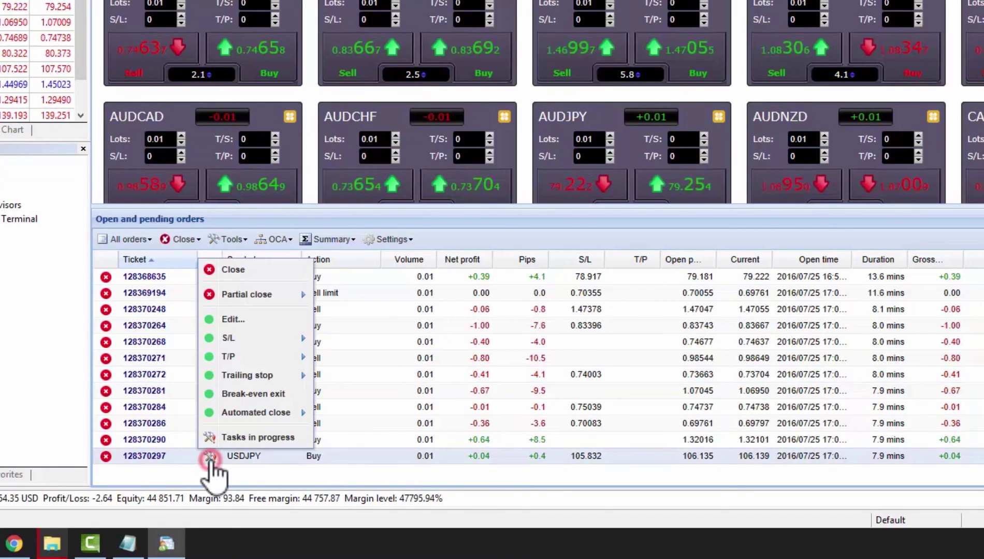
click(232, 441)
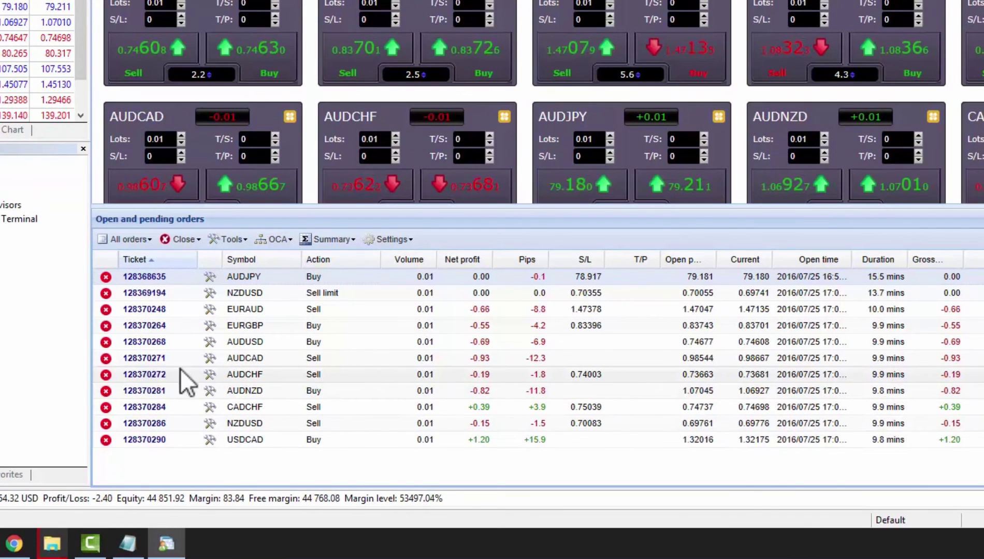
Step: Move the AUDCHF sell's stop-loss from 0.74003 to 0.74067, entering it as a pips distance
click(208, 378)
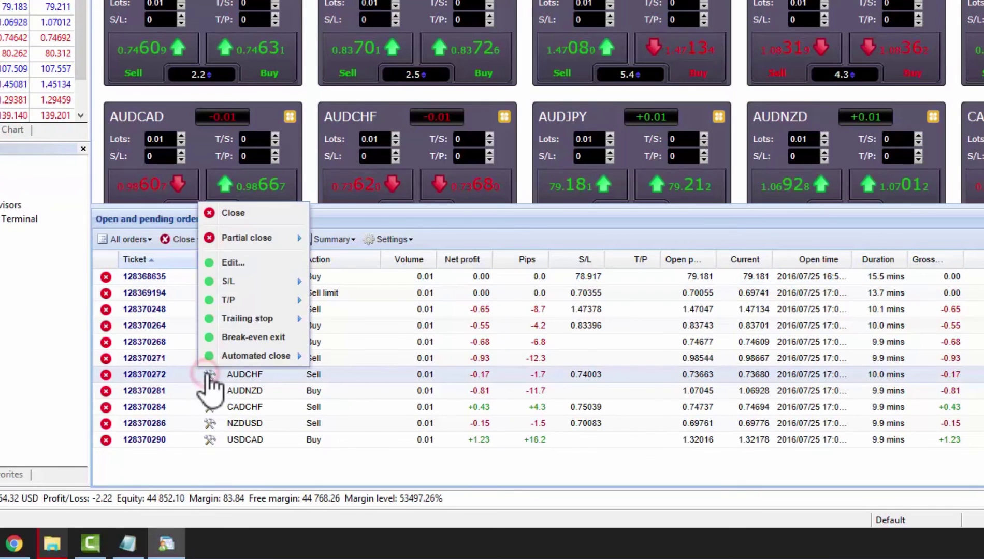
click(264, 264)
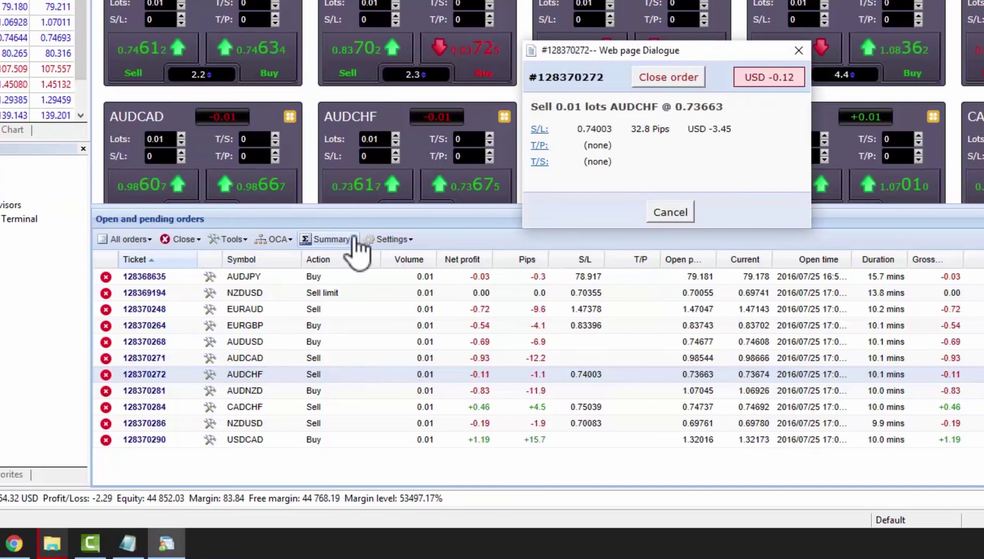
click(539, 129)
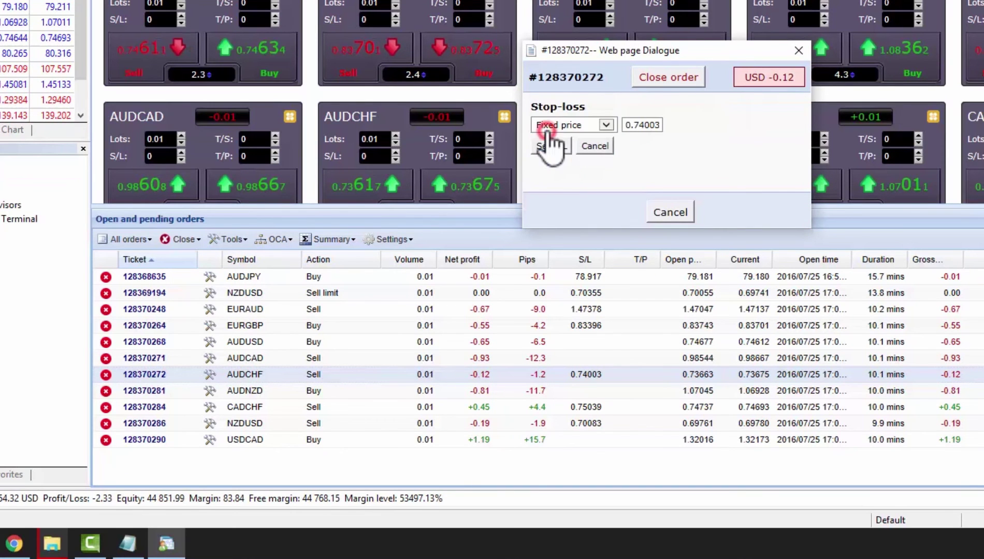
click(560, 130)
click(558, 135)
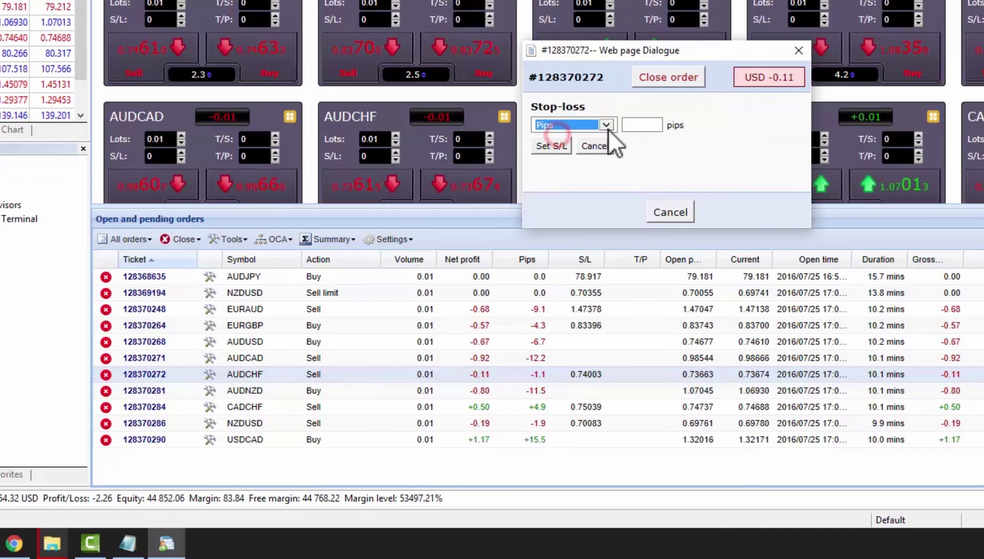
click(629, 126)
text(45)
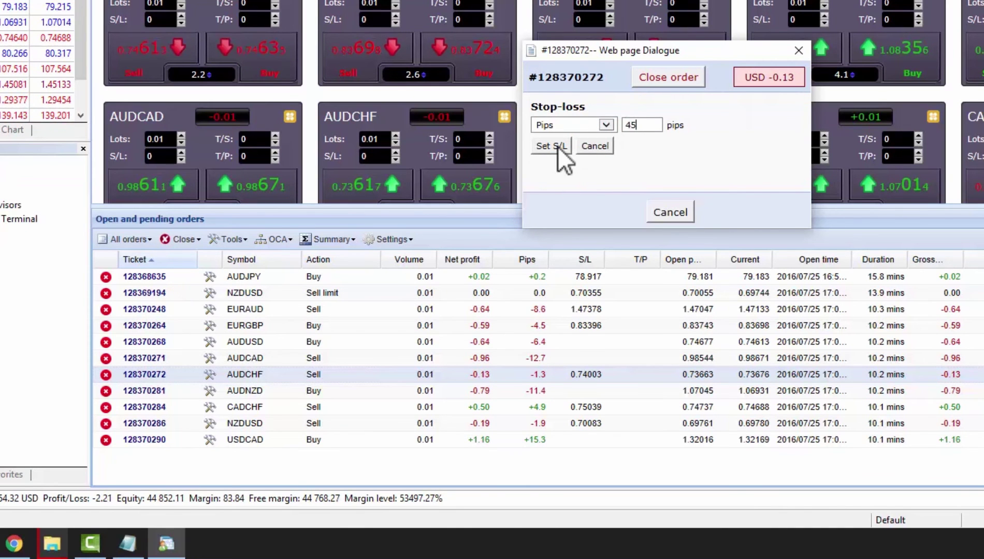
click(551, 146)
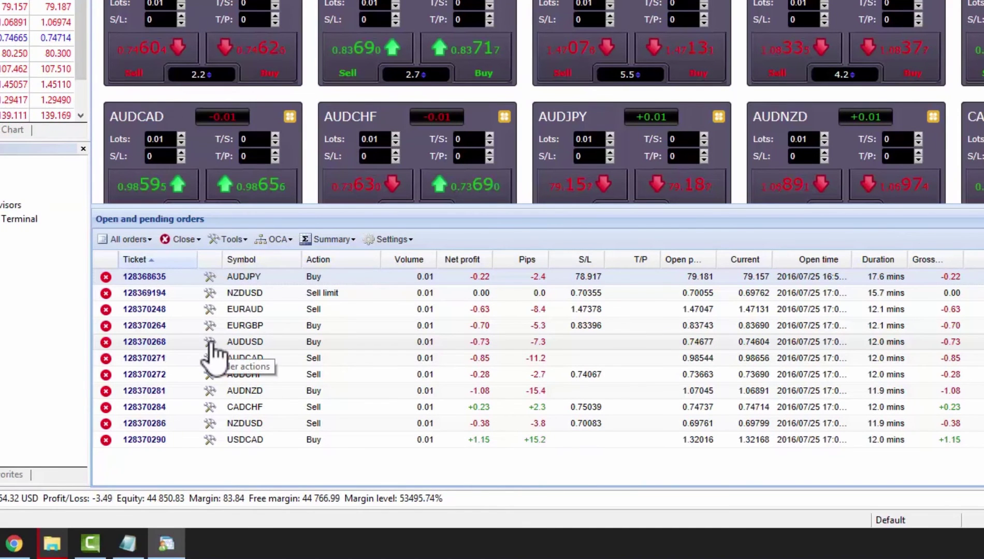
Step: Create an automated close rule on the AUDUSD order, edit its pips threshold and add a second rule
click(210, 342)
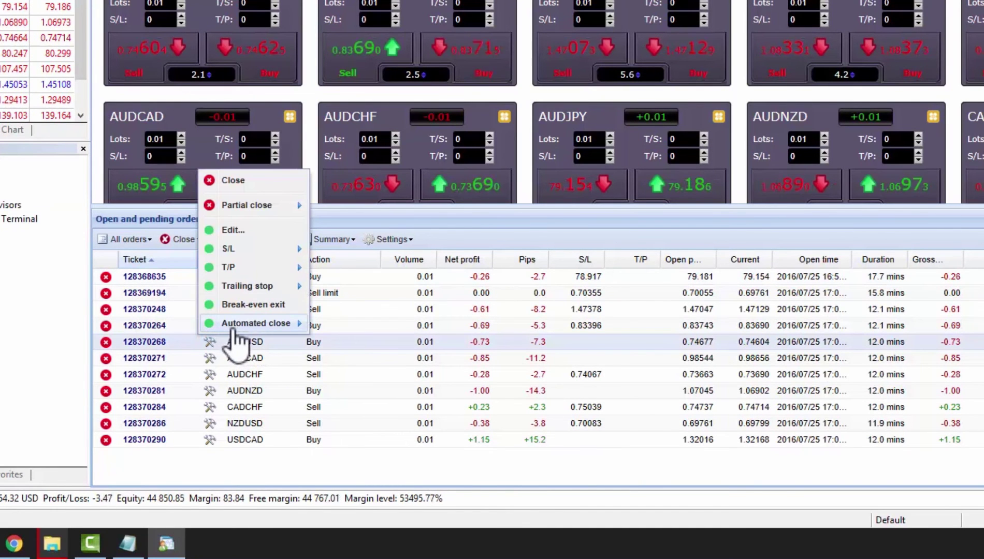
mouse_move(236, 331)
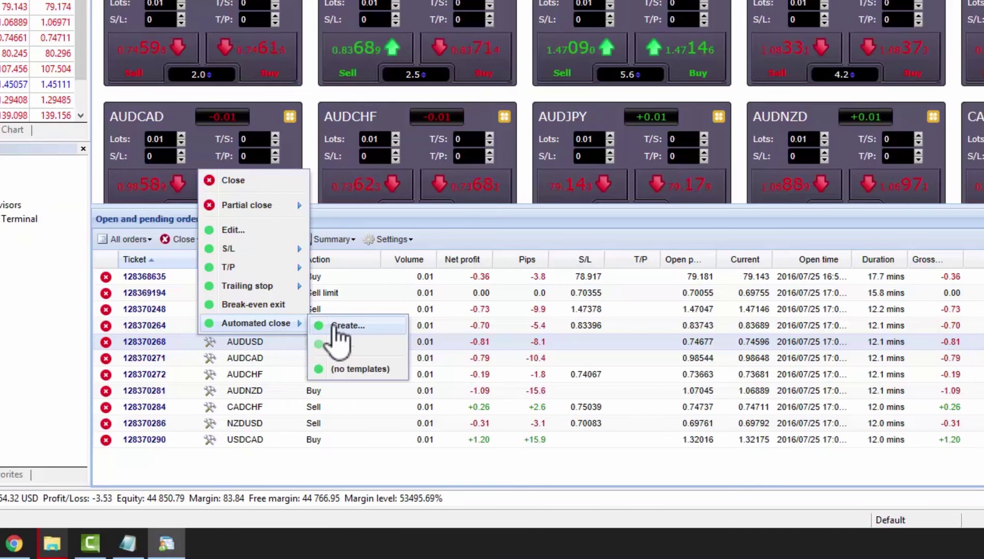
click(335, 325)
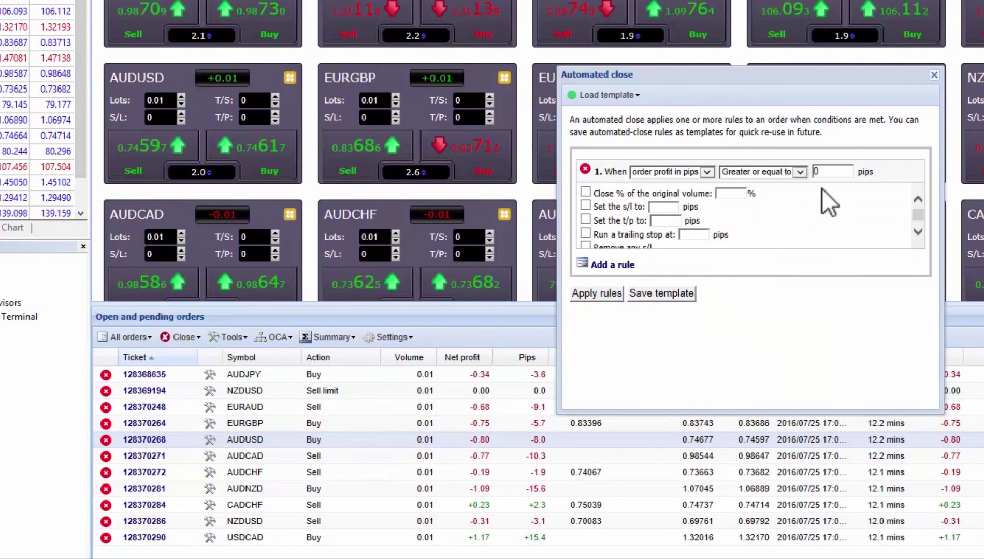
click(836, 172)
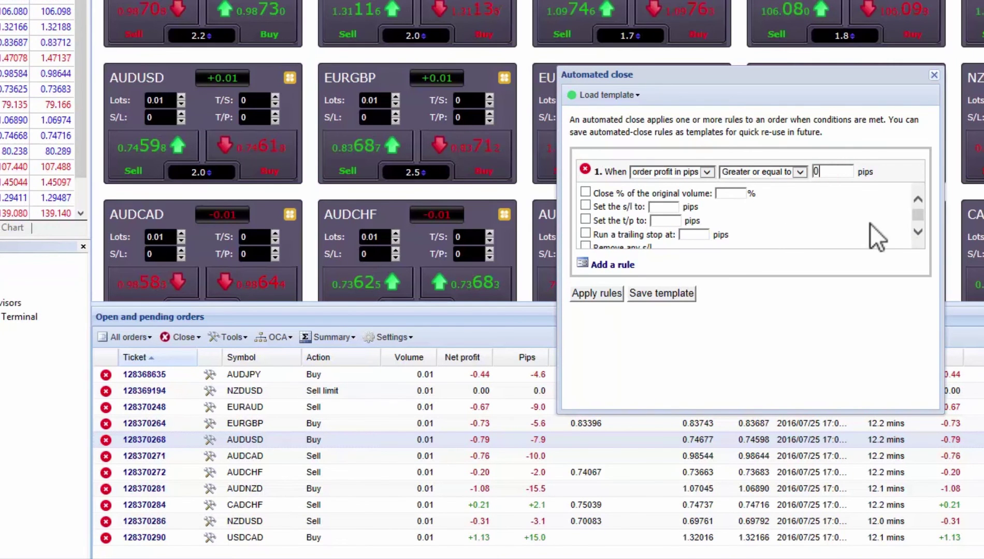
click(917, 234)
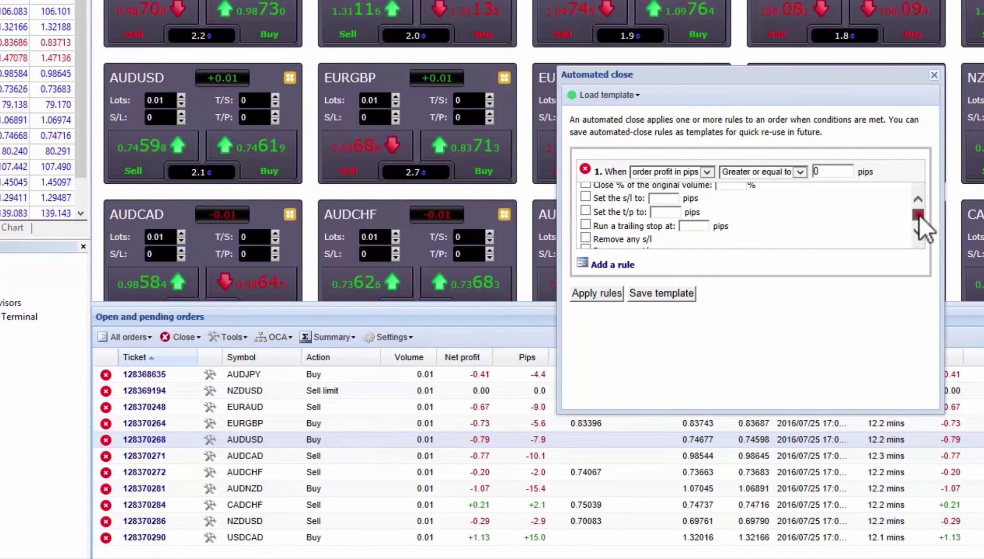
drag(919, 216, 918, 224)
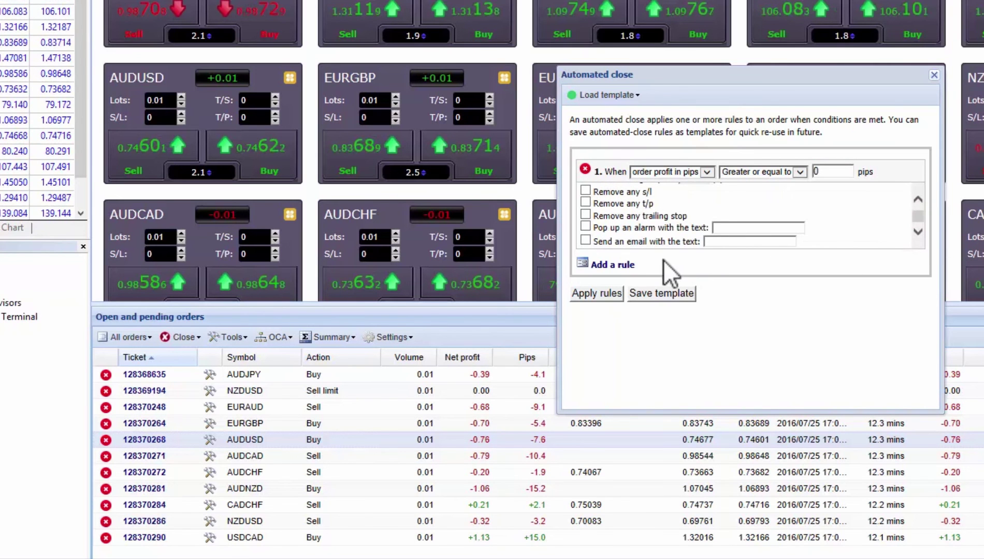
click(627, 263)
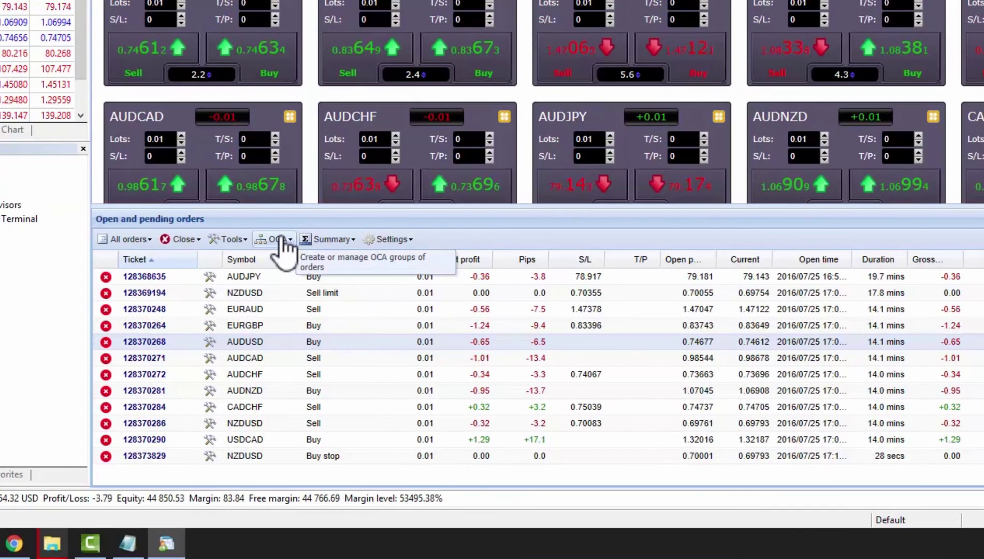
Step: Link the NZDUSD sell limit and buy stop pending orders in an OCA group named 'NZD'
click(283, 239)
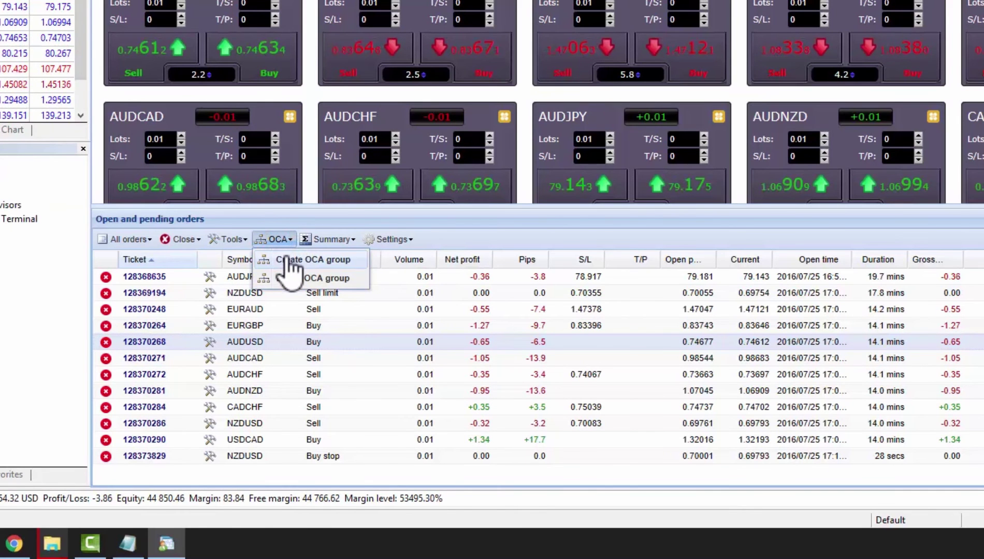
click(290, 265)
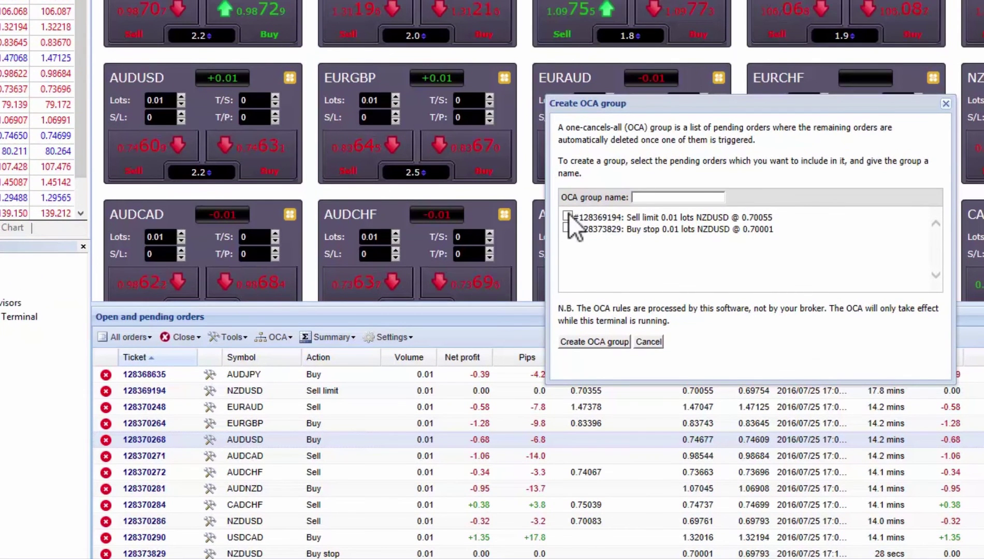
click(567, 217)
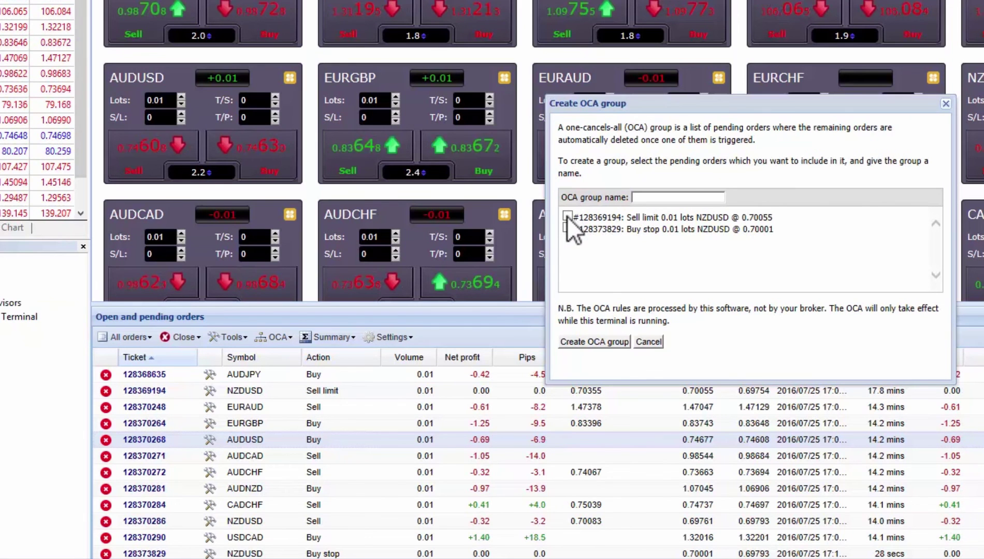
click(568, 226)
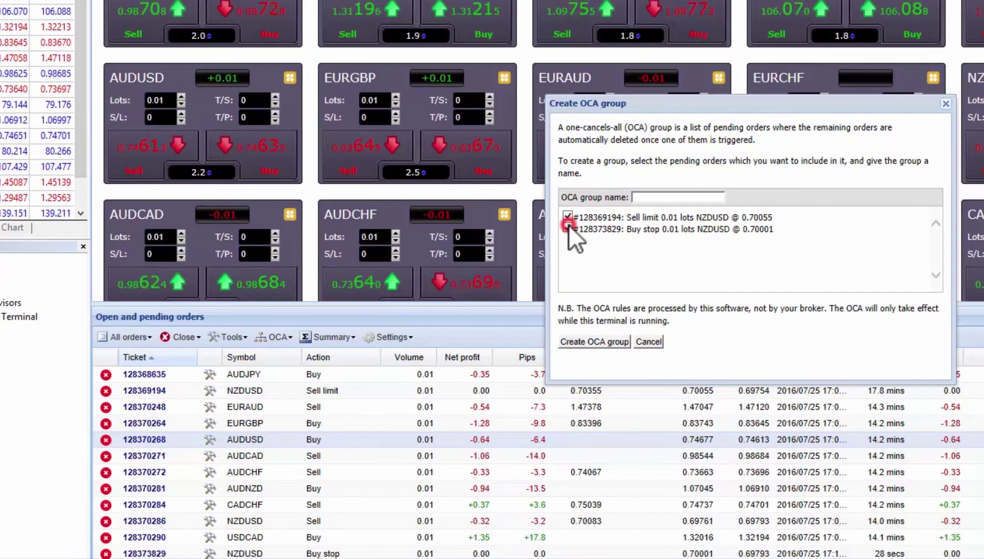
click(644, 198)
text(N)
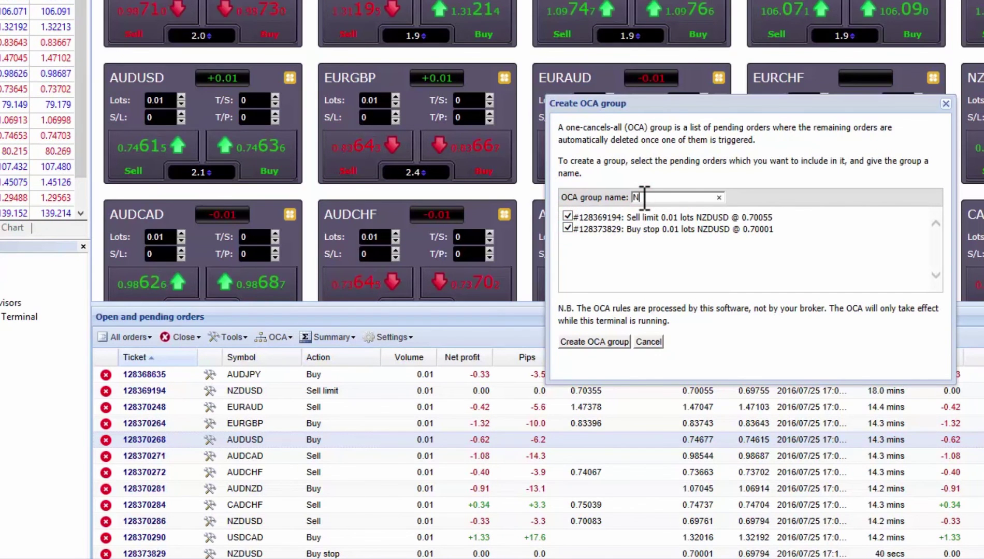
text(ZD)
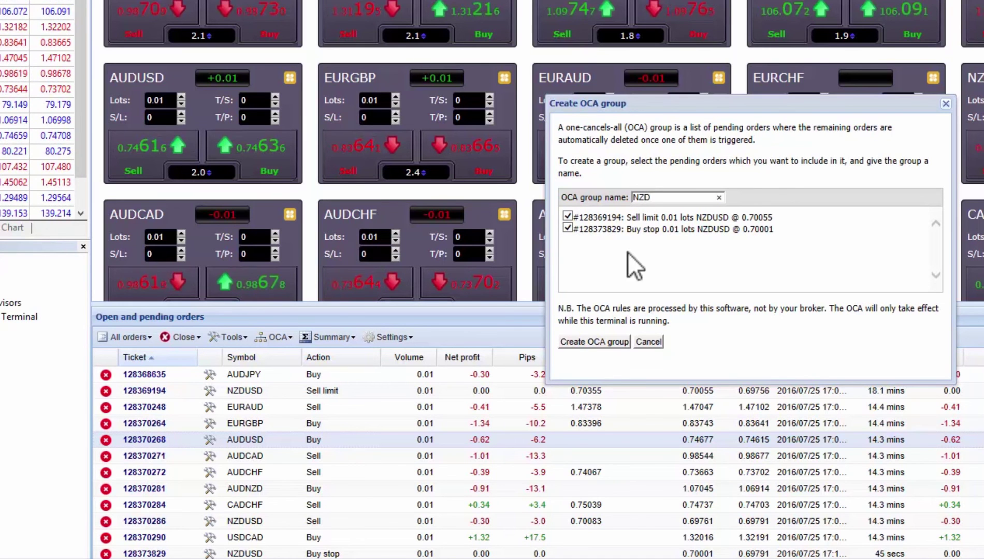
click(595, 343)
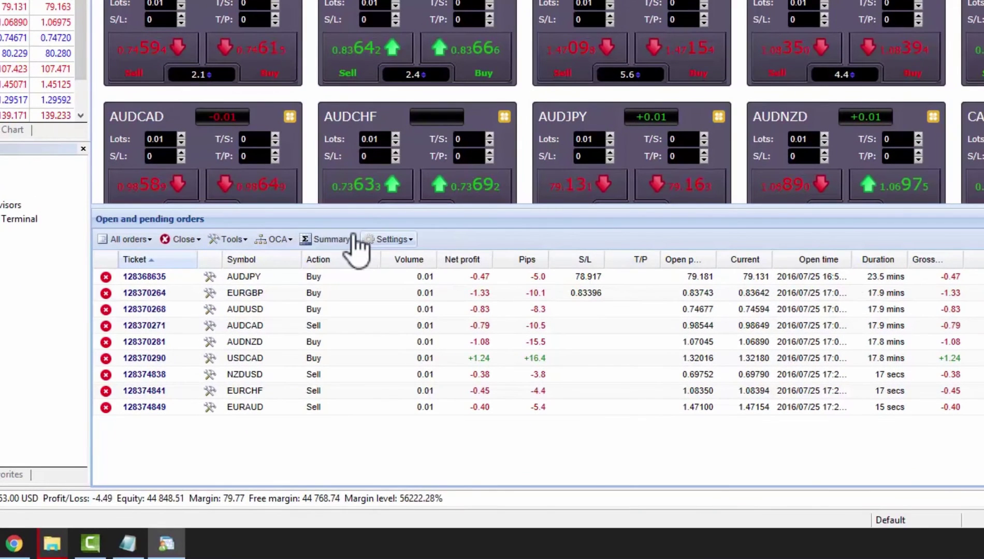
Step: Show an order summary grouped by long versus short positions
click(332, 239)
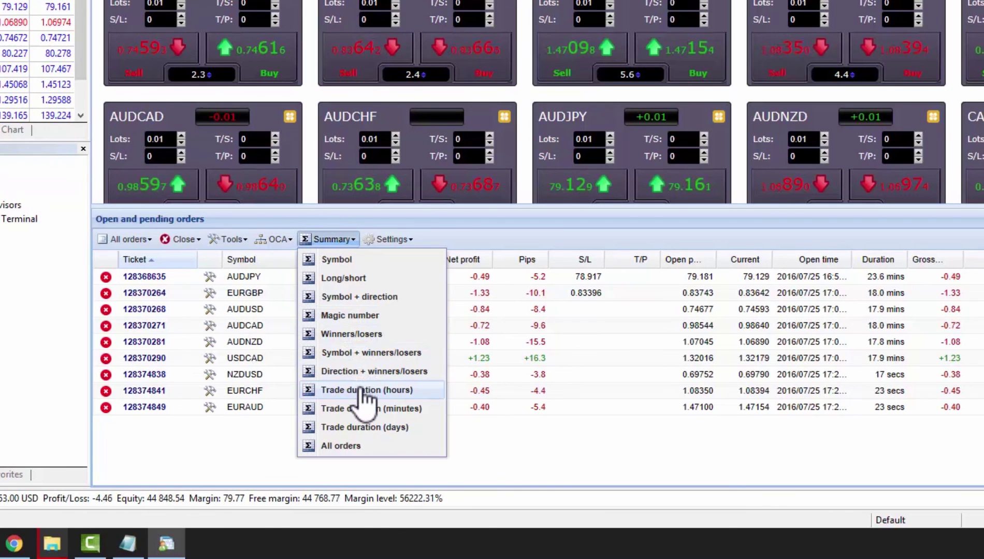
click(365, 280)
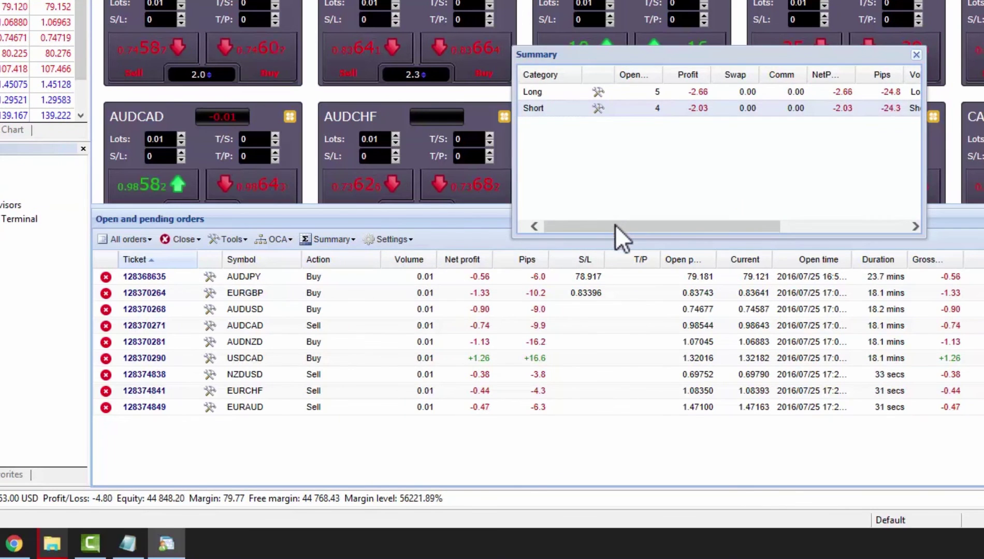
mouse_move(616, 225)
mouse_down()
mouse_move(662, 226)
mouse_move(607, 233)
mouse_move(600, 224)
mouse_up()
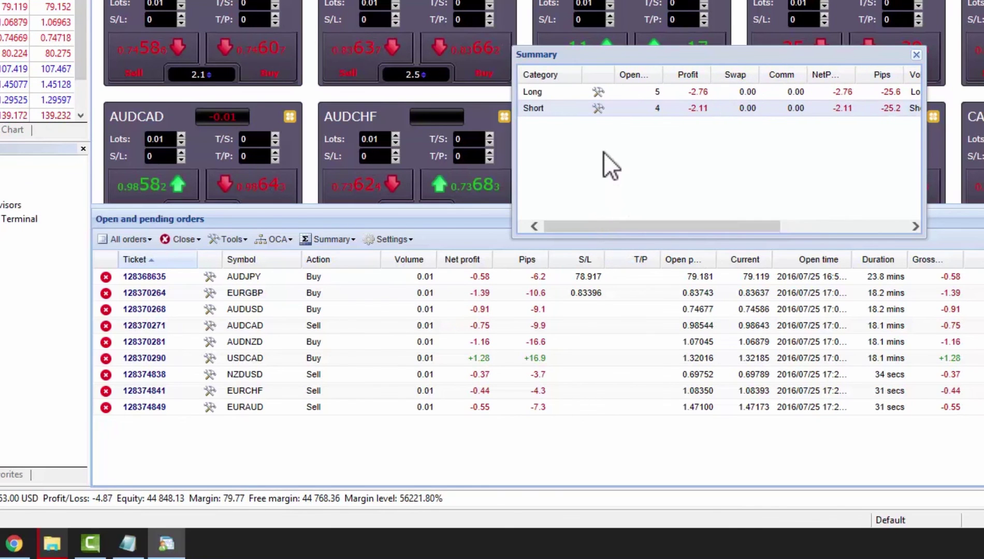
Step: Close all four short positions from the Short summary row, leaving five buys
click(598, 108)
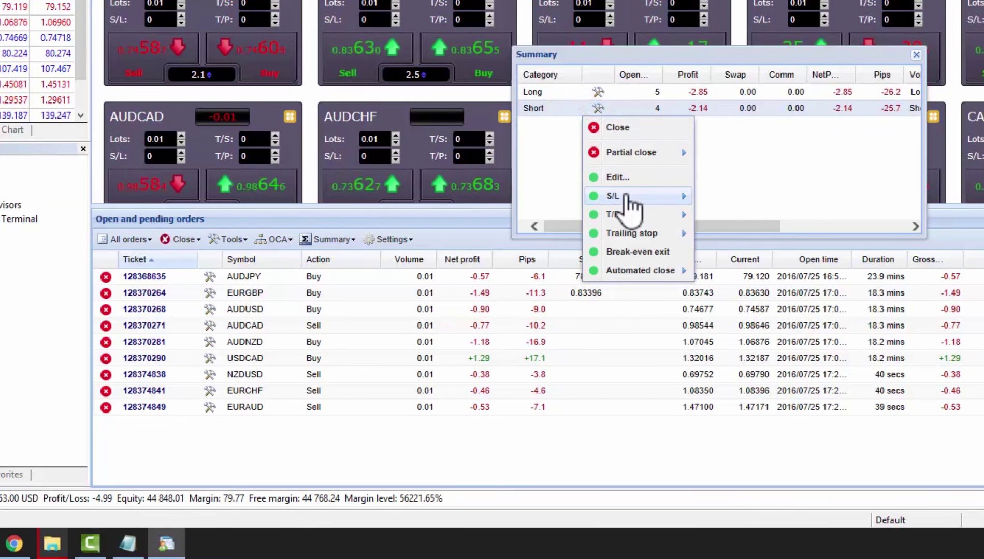
mouse_move(626, 197)
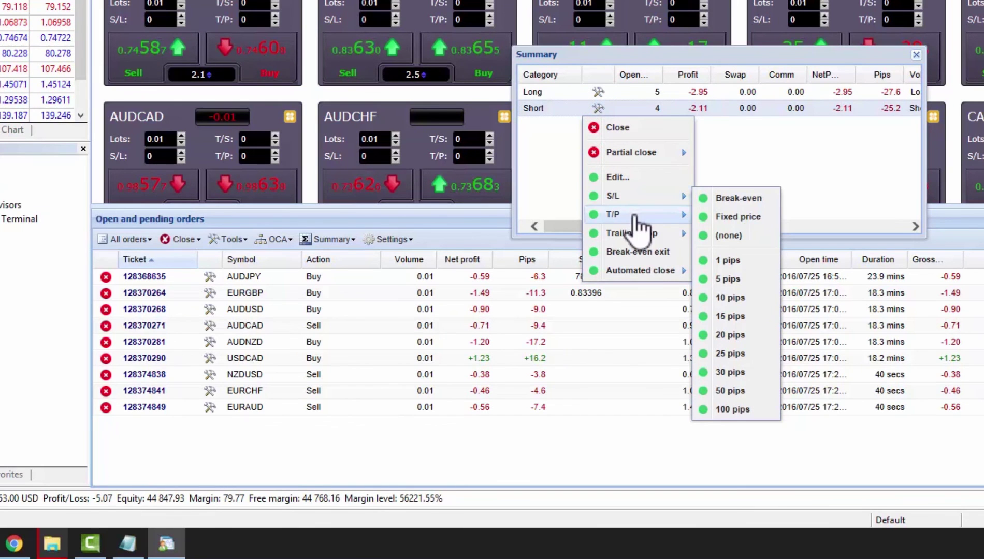
mouse_move(633, 218)
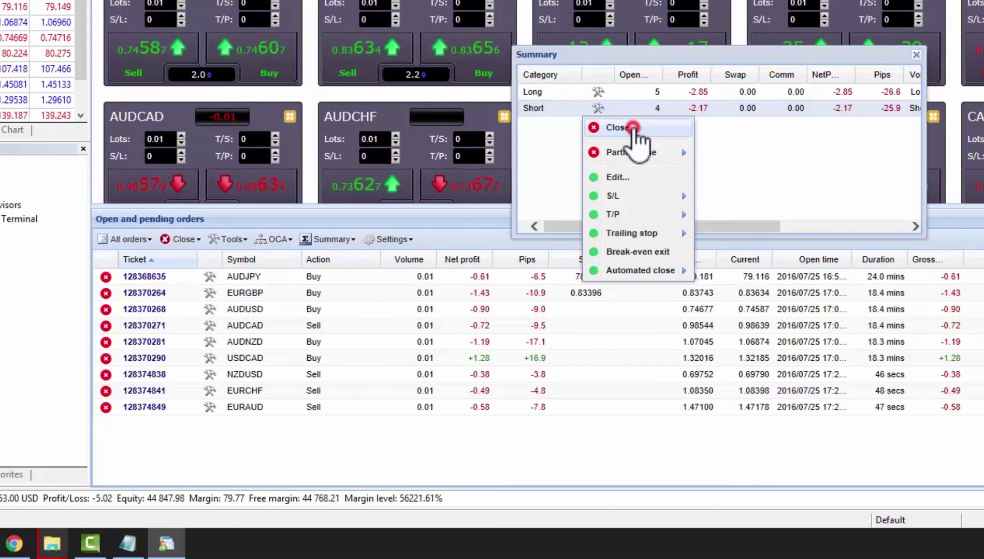
click(633, 128)
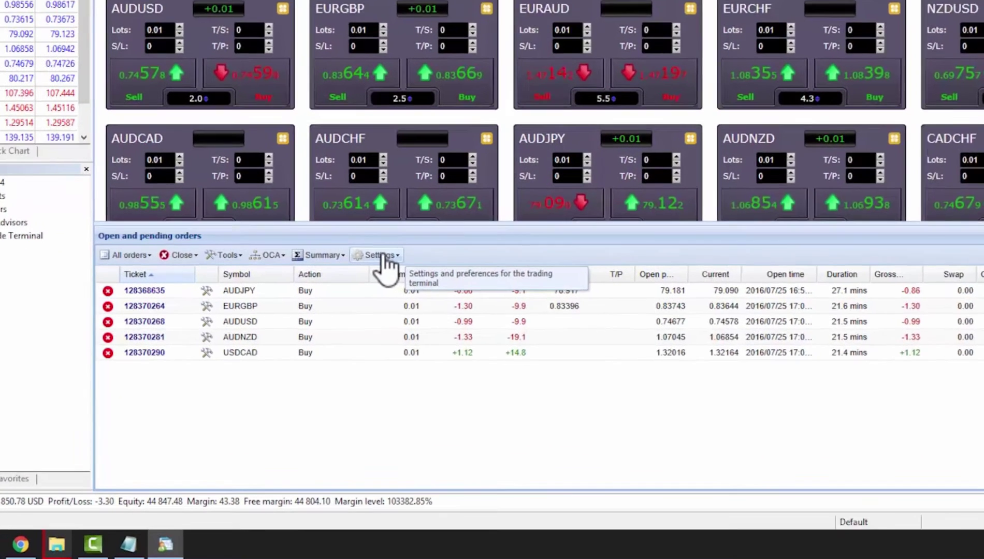
Step: Enable 'Confirm quick-buy and quick-sell orders' in Confirmations and preferences and save the settings
click(311, 345)
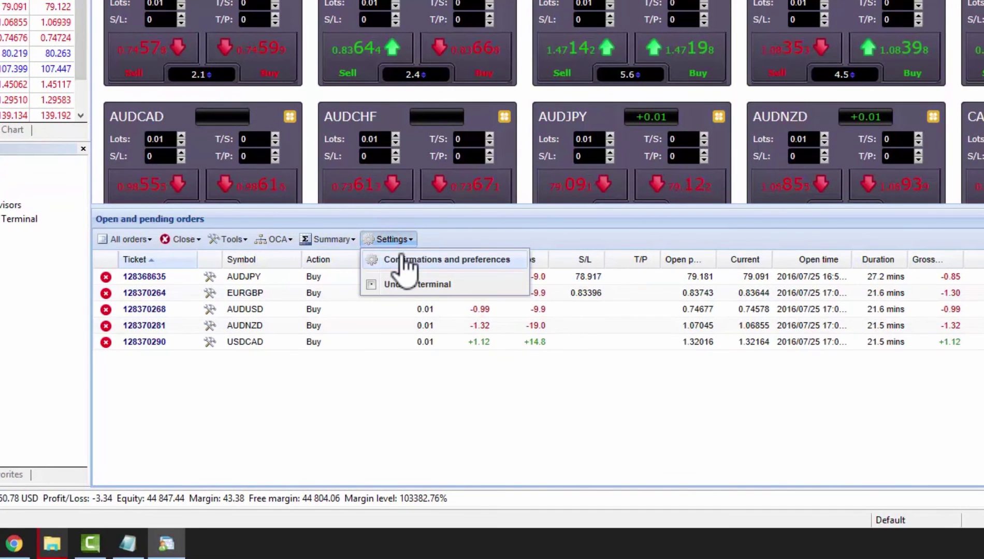
click(407, 259)
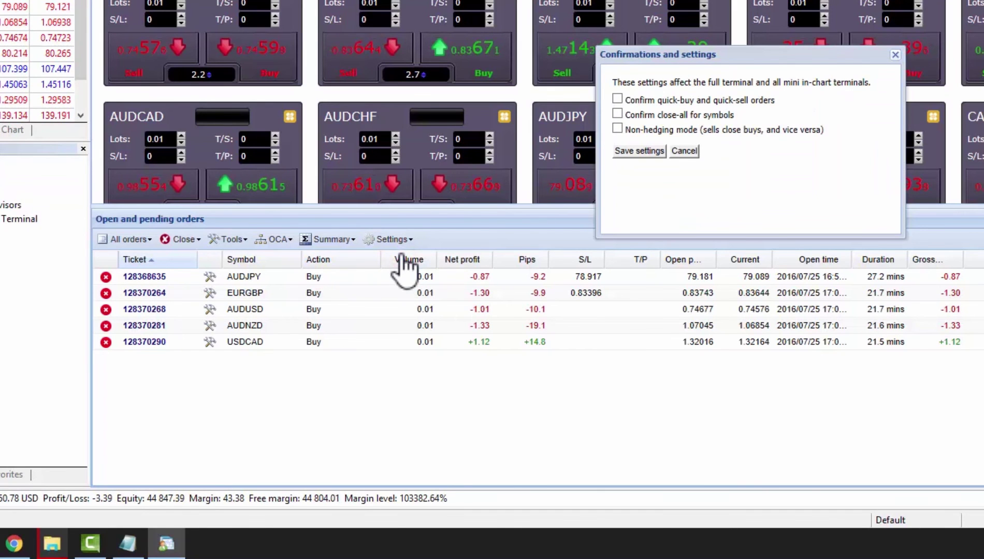
click(618, 100)
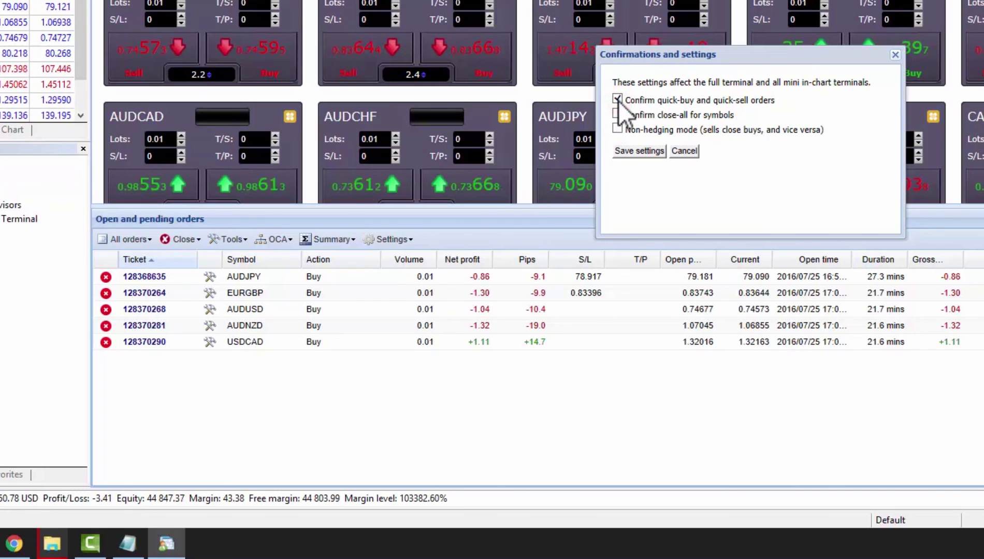
click(623, 150)
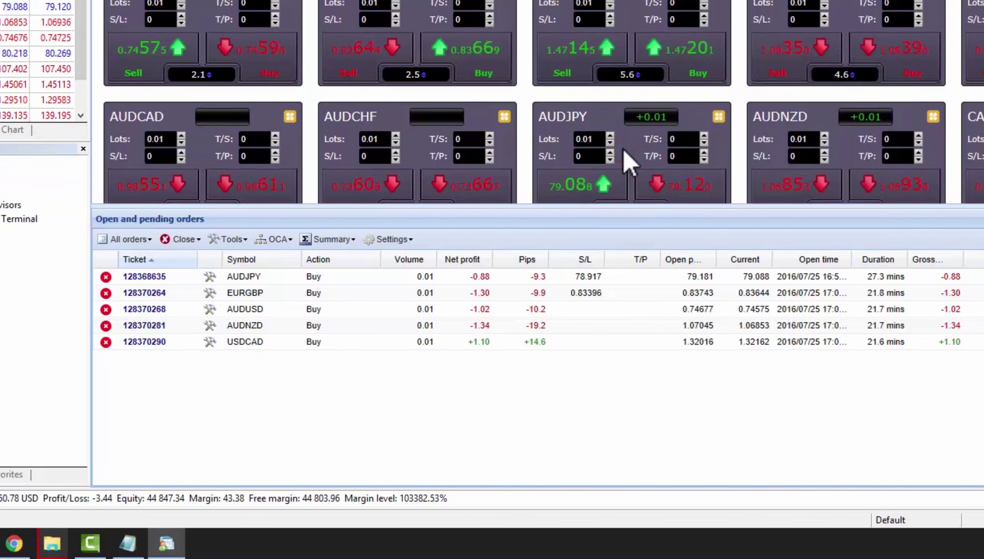